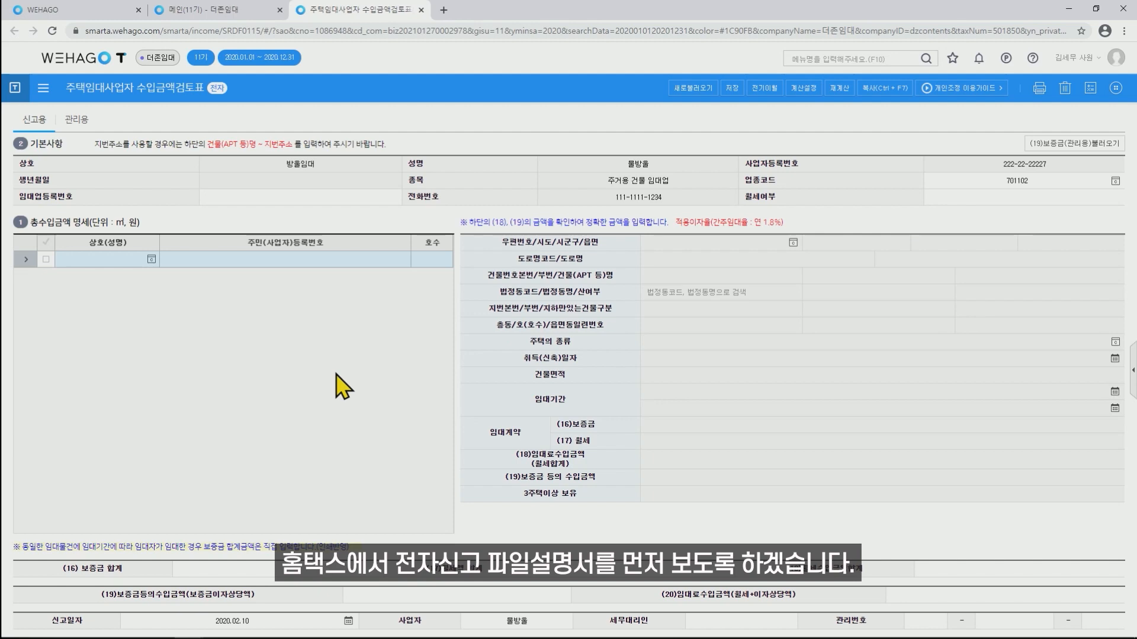
Switch from WEHAGO T to the Hometax browser window via the taskbar.
{"action": "mouse_move", "coordinate": [189, 627]}
{"action": "left_click", "coordinate": [252, 577]}
Scroll the Hometax e-filing specification notice down to its attached .hwp file list.
{"action": "scroll", "coordinate": [756, 305], "scroll_direction": "up", "scroll_amount": 3}
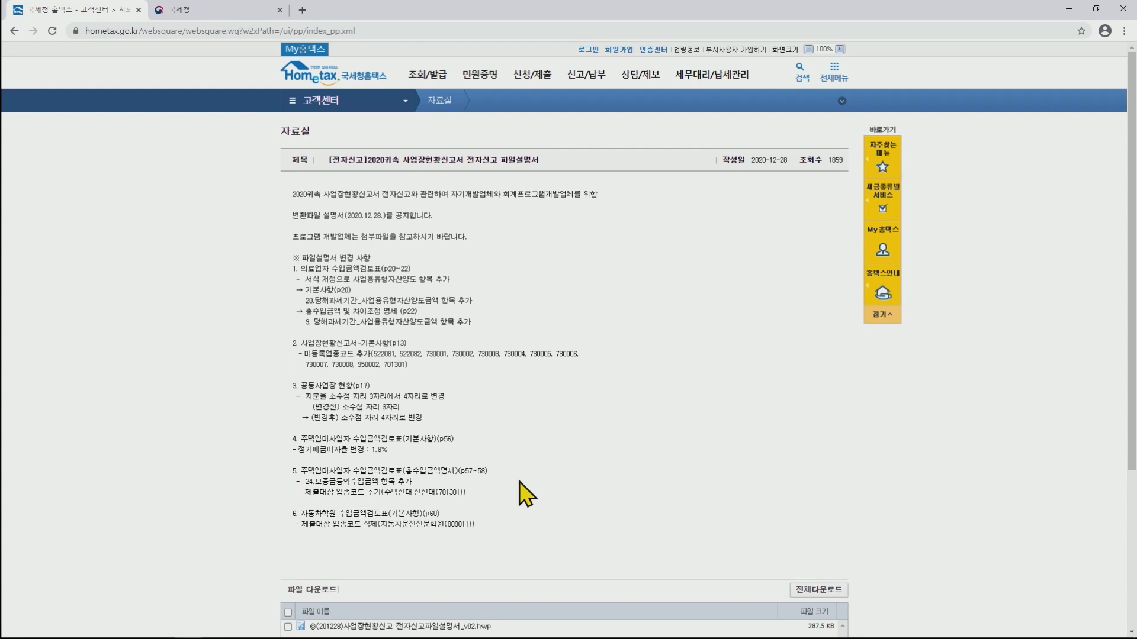
{"action": "scroll", "coordinate": [519, 481], "scroll_direction": "down", "scroll_amount": 2}
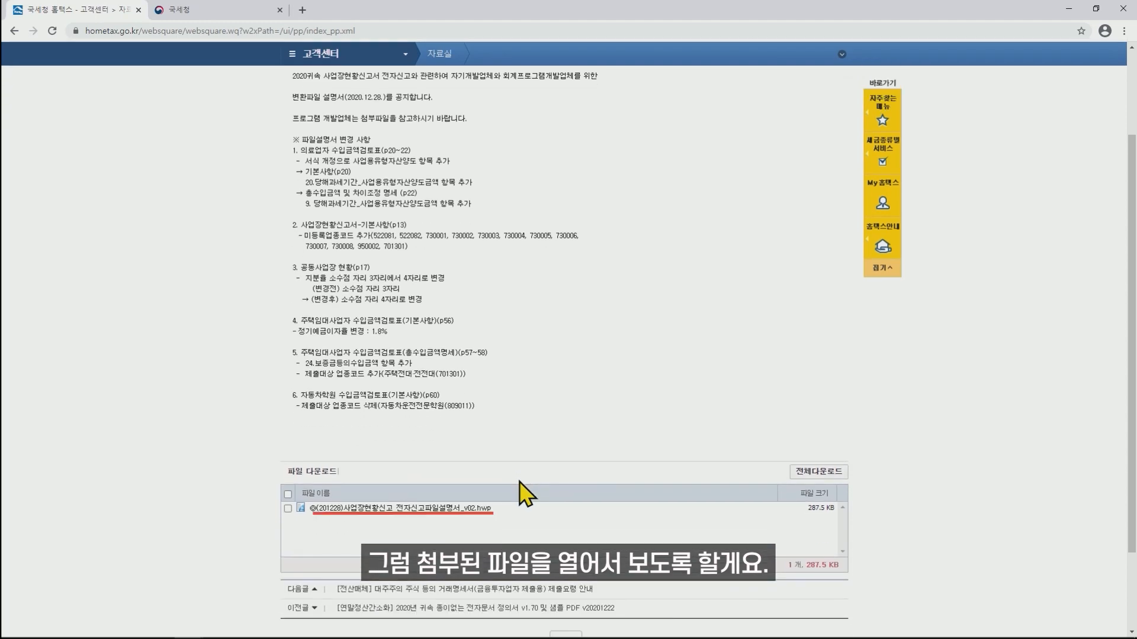
Open the attached .hwp specification in Hangul and scroll to the 총수입금액 명세 layout table.
{"action": "left_click", "coordinate": [367, 508]}
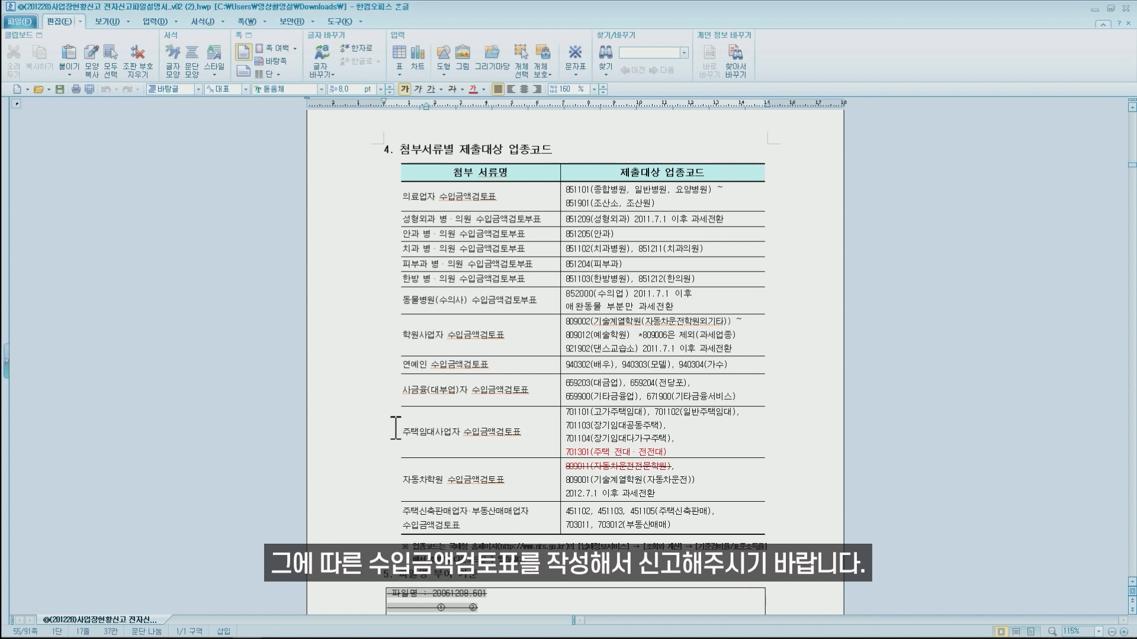
{"action": "scroll", "coordinate": [395, 428], "scroll_direction": "down", "scroll_amount": 2}
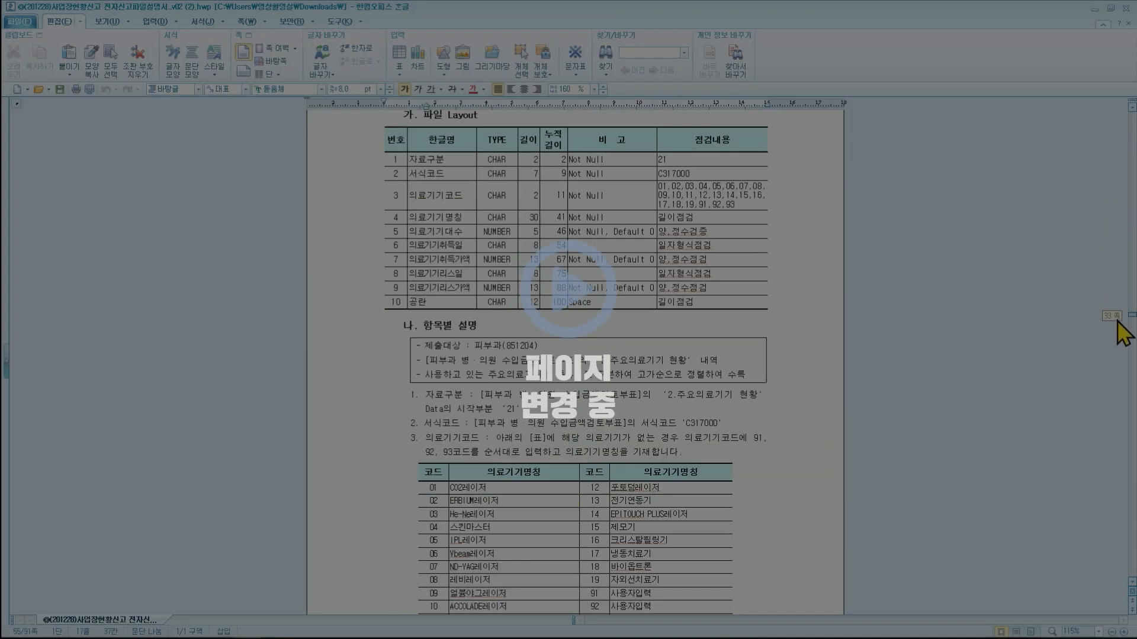
{"action": "left_click_drag", "start_coordinate": [1118, 322], "coordinate": [1130, 436]}
{"action": "scroll", "coordinate": [1028, 454], "scroll_direction": "down", "scroll_amount": 2}
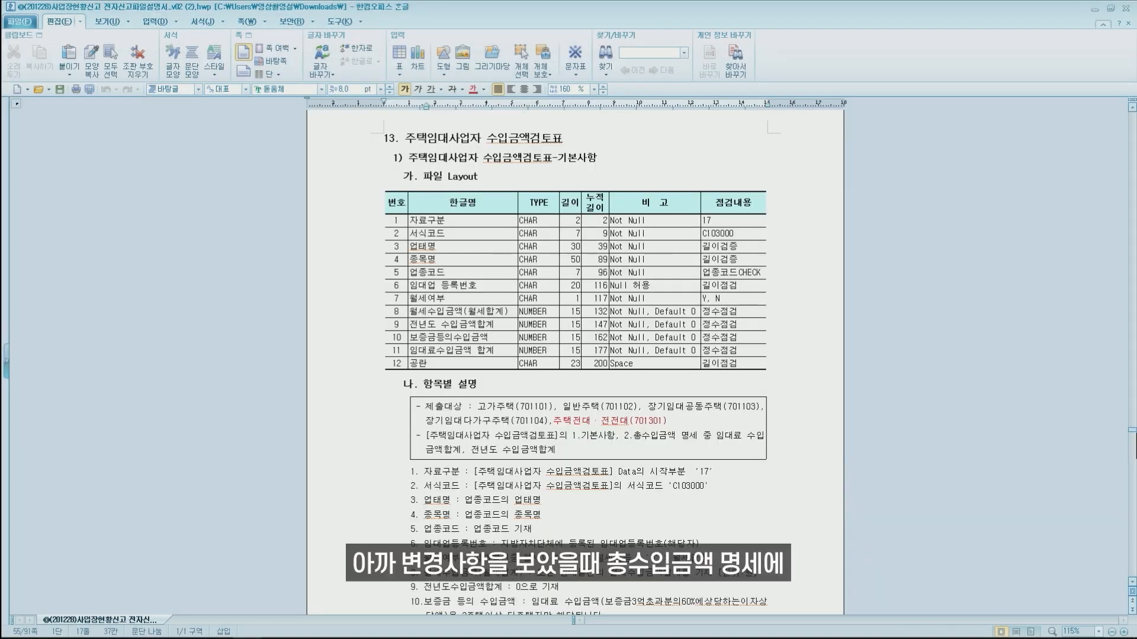
{"action": "scroll", "coordinate": [347, 424], "scroll_direction": "down", "scroll_amount": 15}
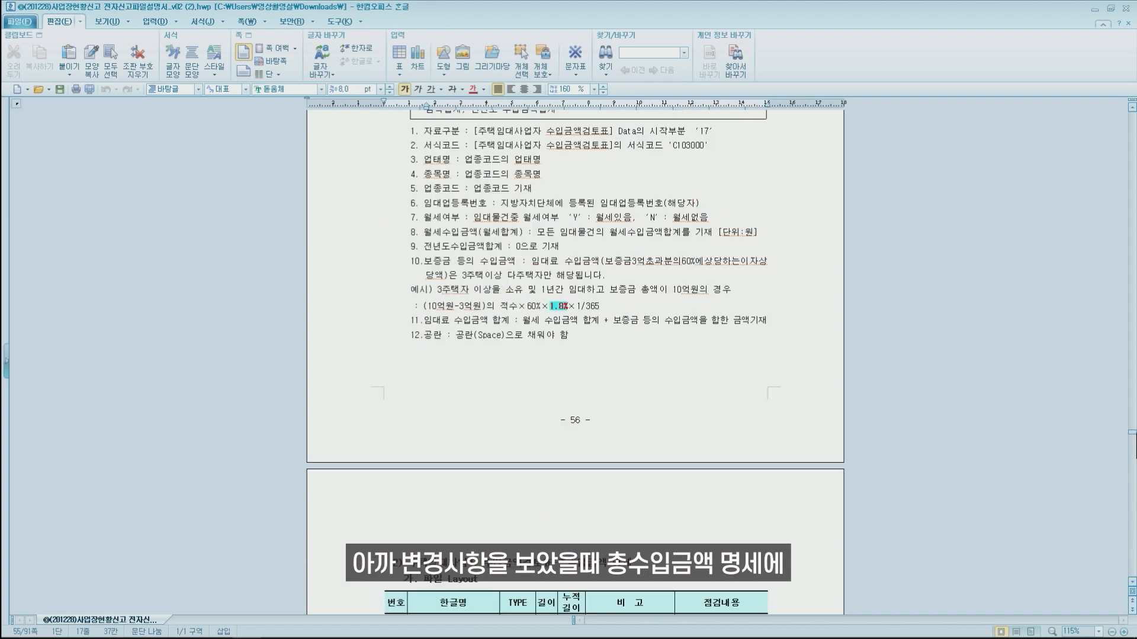
{"action": "scroll", "coordinate": [348, 424], "scroll_direction": "up", "scroll_amount": 3}
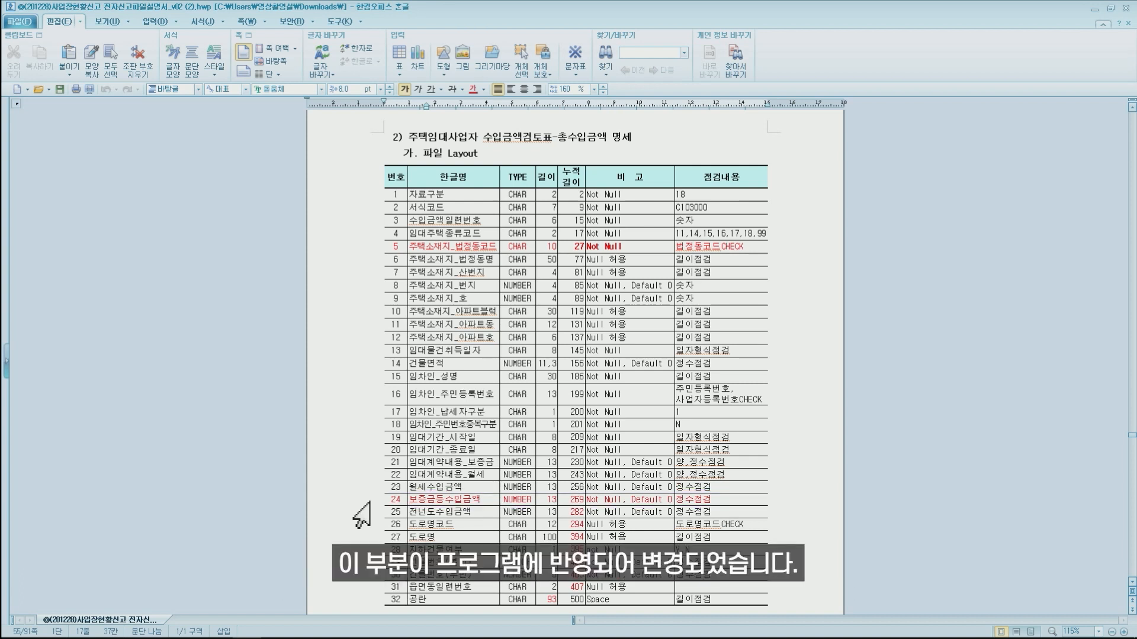
Open the 2019 review form in a new WEHAGO tab, then return to the 2020 form.
{"action": "mouse_move", "coordinate": [189, 631]}
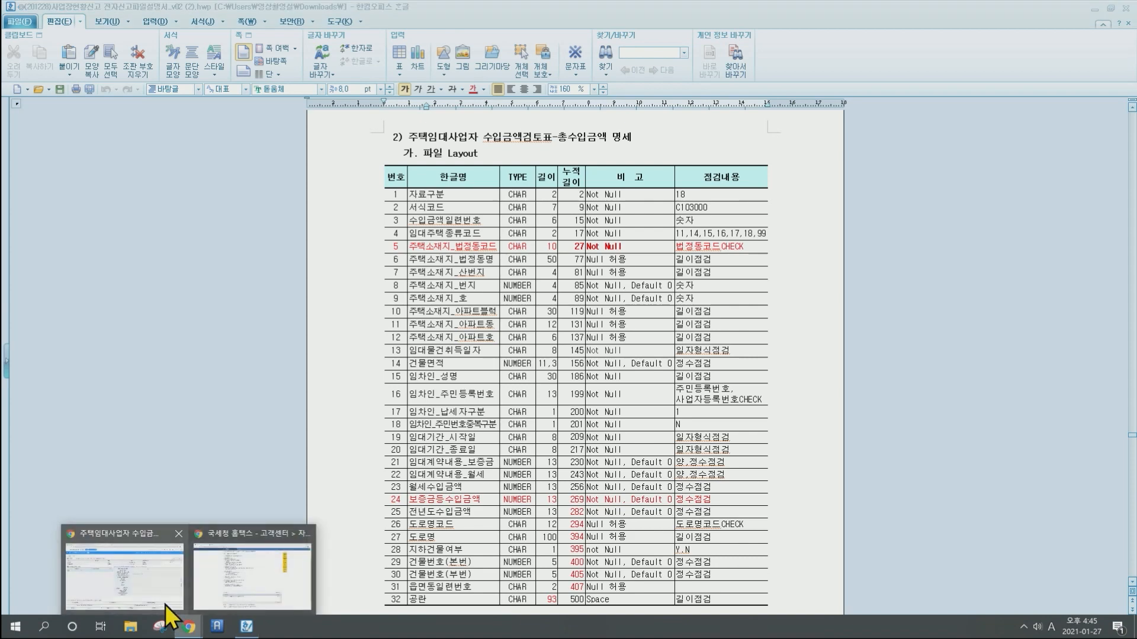
{"action": "left_click", "coordinate": [165, 595]}
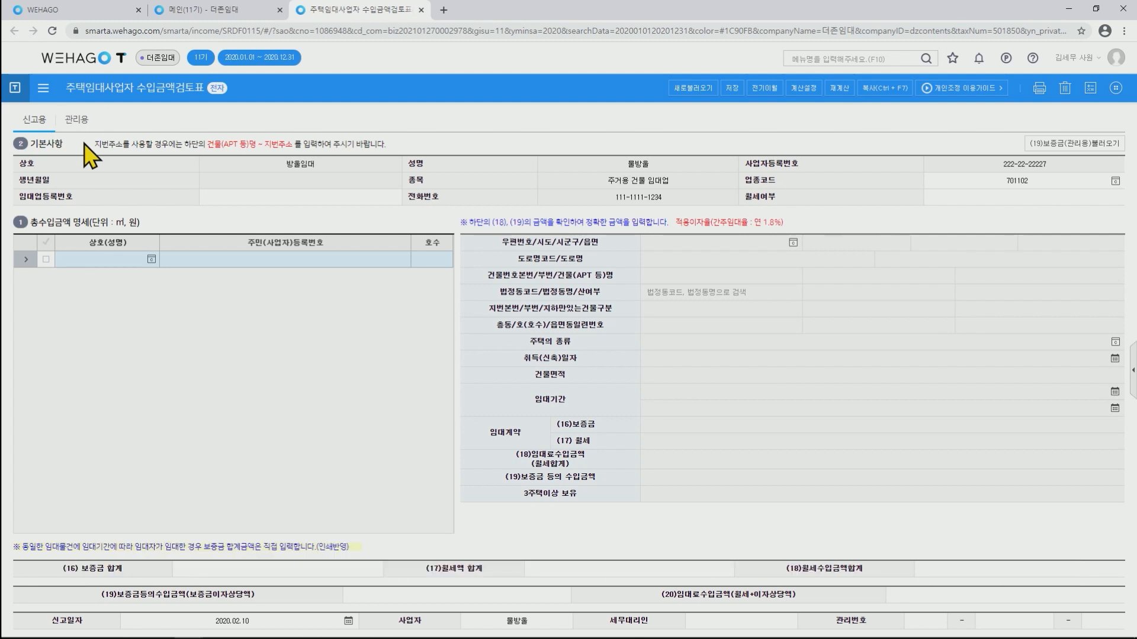
{"action": "left_click", "coordinate": [1114, 89]}
{"action": "left_click", "coordinate": [1060, 149]}
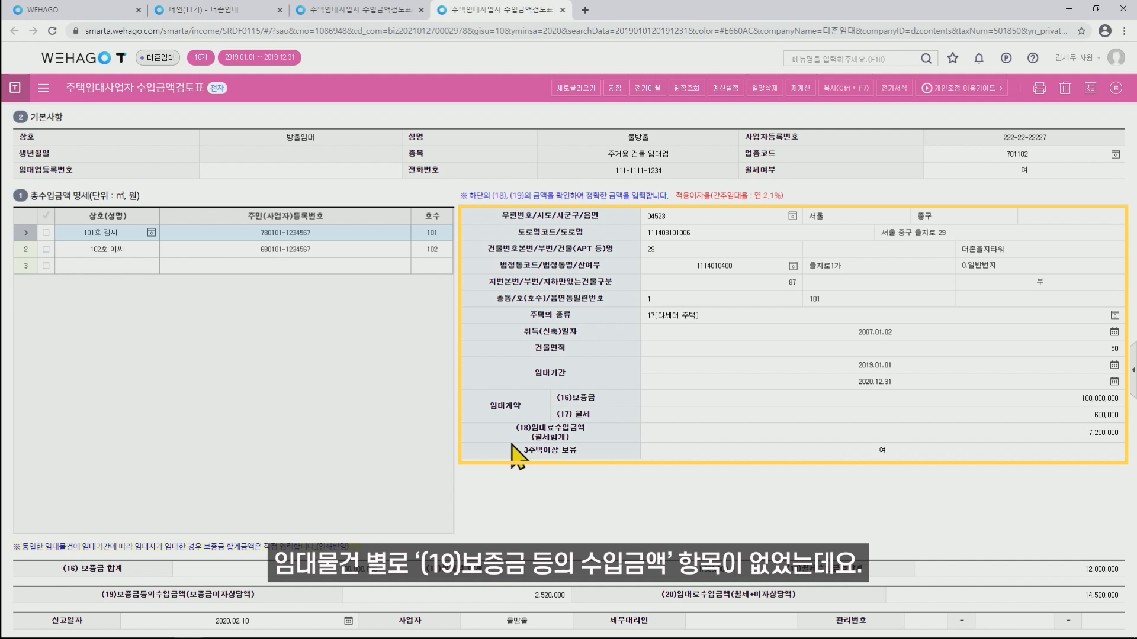
{"action": "left_click", "coordinate": [385, 10]}
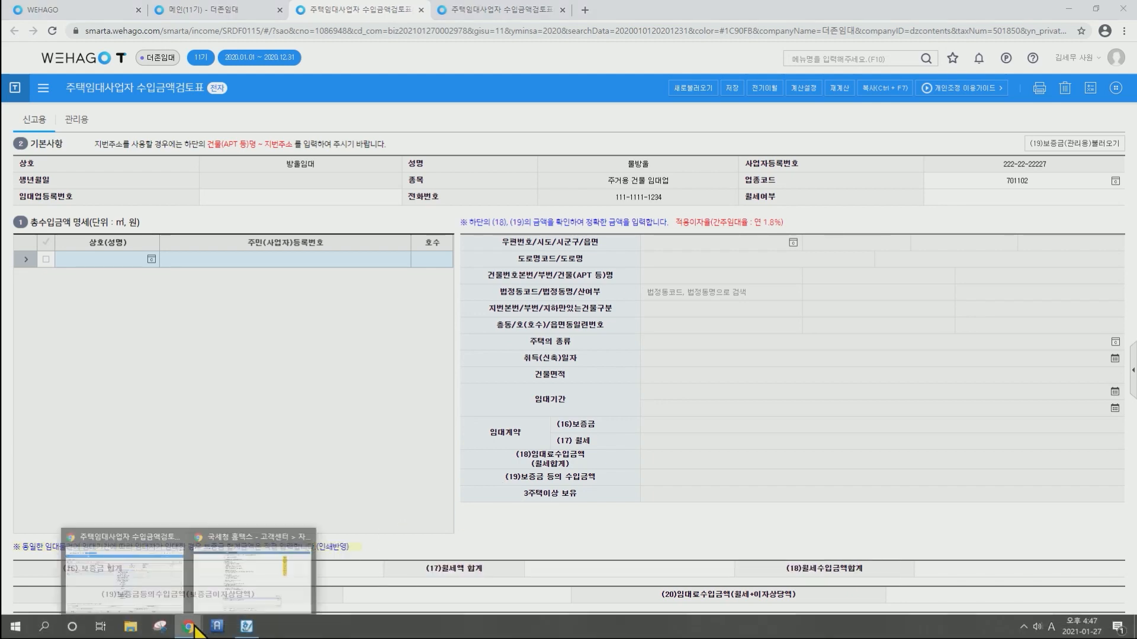
Switch to the 국세청 site and open 사업장현황신고 > 주요서식 작성요령/사례.
{"action": "left_click", "coordinate": [193, 625]}
{"action": "left_click", "coordinate": [242, 569]}
{"action": "left_click", "coordinate": [197, 9]}
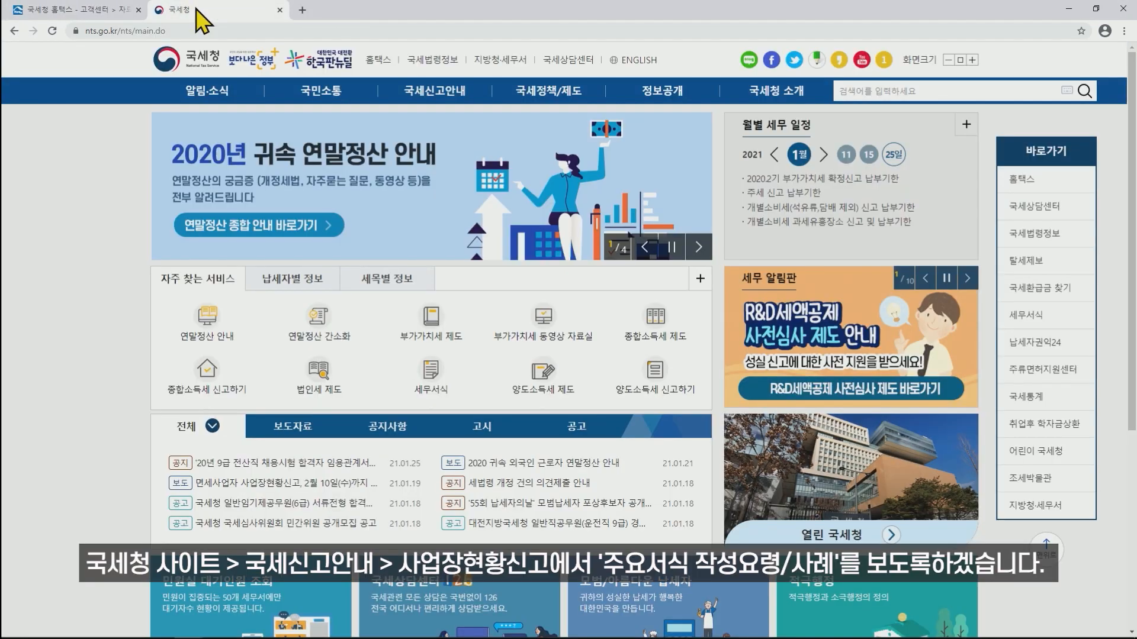
{"action": "mouse_move", "coordinate": [439, 108]}
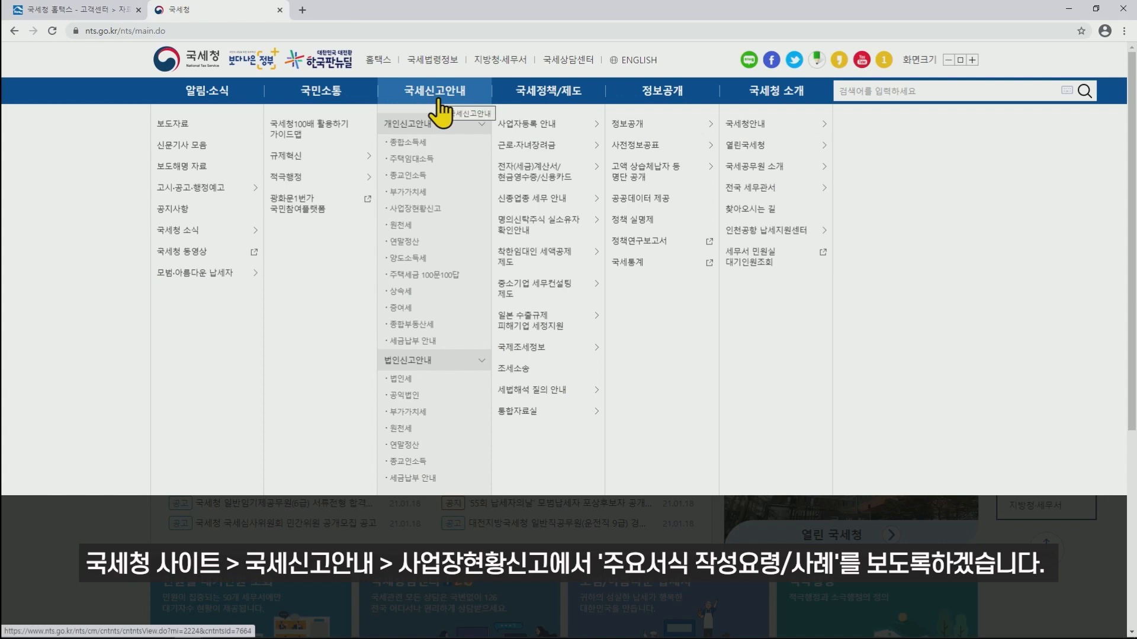
{"action": "left_click", "coordinate": [413, 212]}
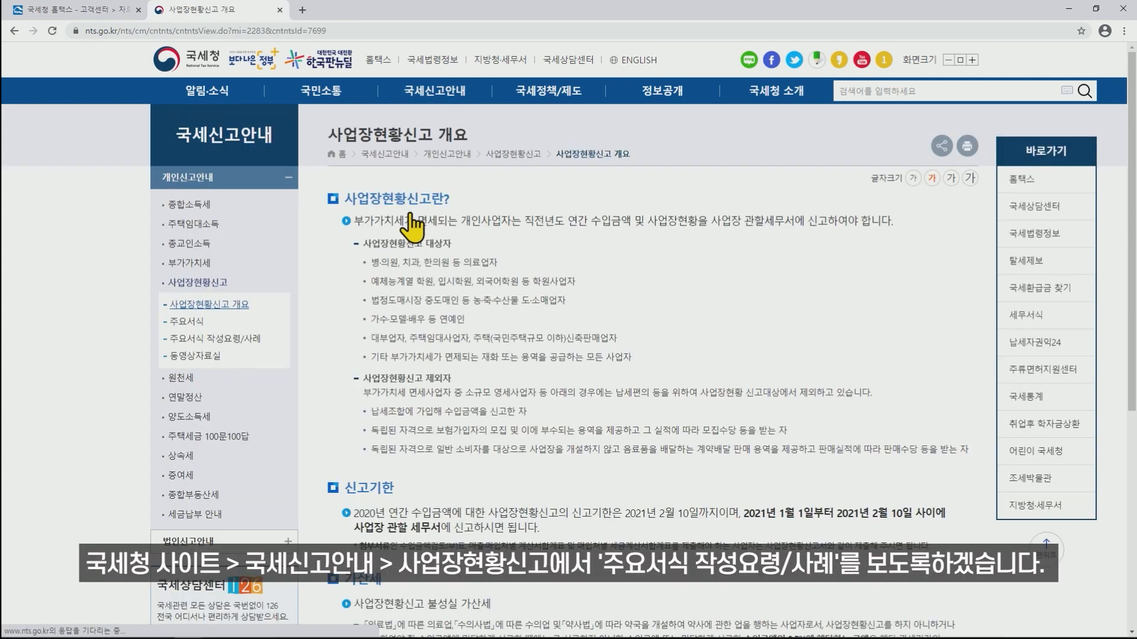
{"action": "left_click", "coordinate": [237, 345]}
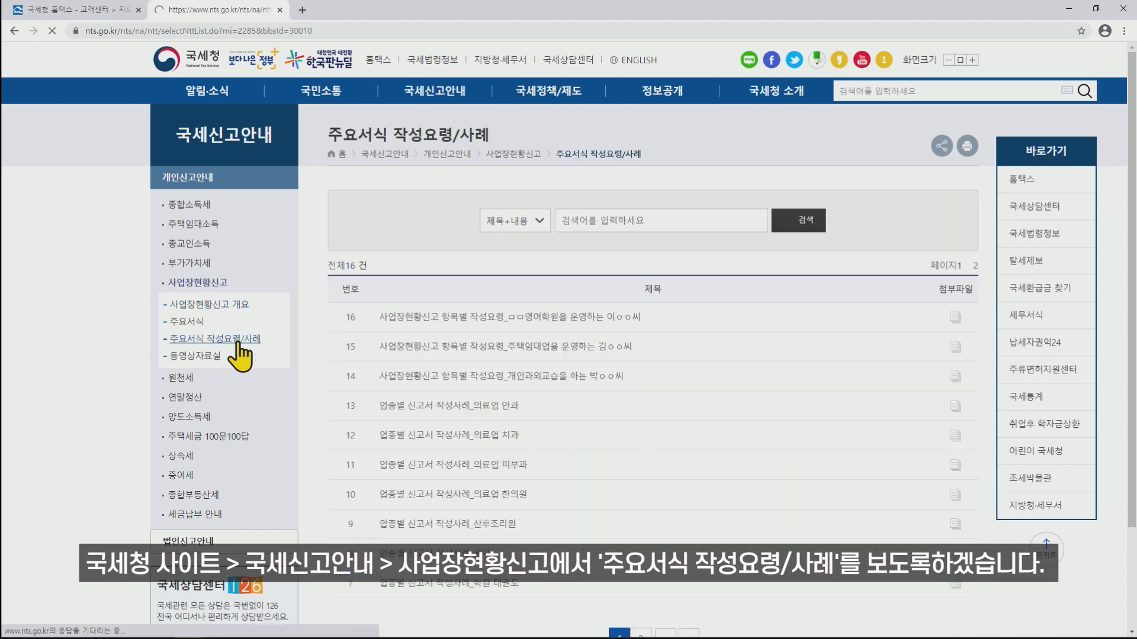
Open 업종별 신고서 작성사례_주택임대 on page 2 and scroll to its three-unit sample form.
{"action": "scroll", "coordinate": [705, 342], "scroll_direction": "down", "scroll_amount": 5}
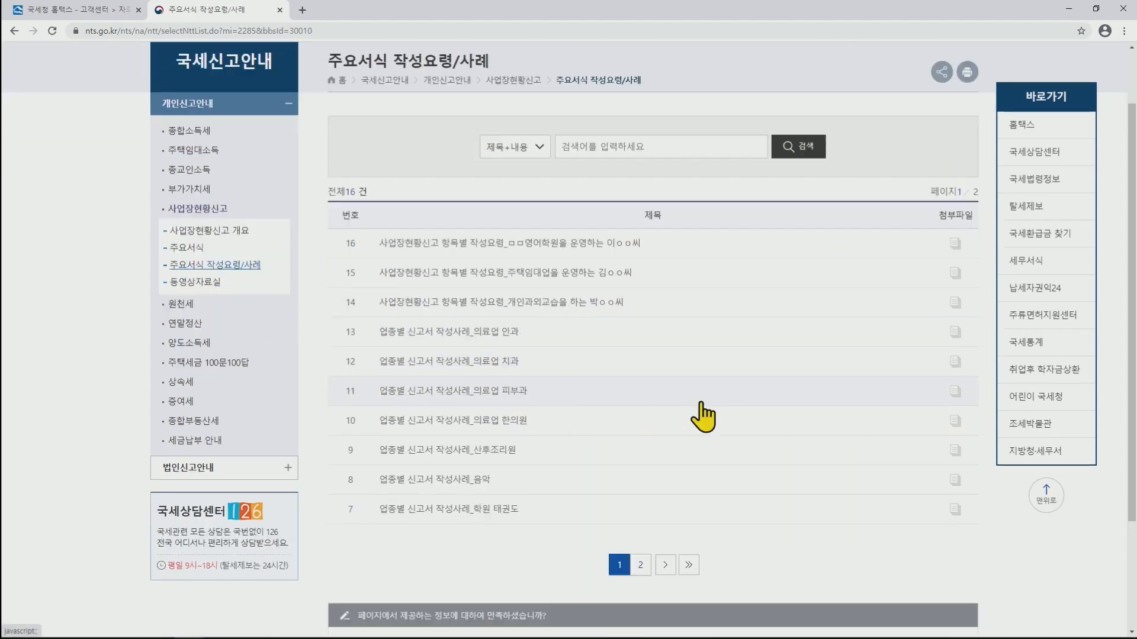
{"action": "left_click", "coordinate": [644, 417]}
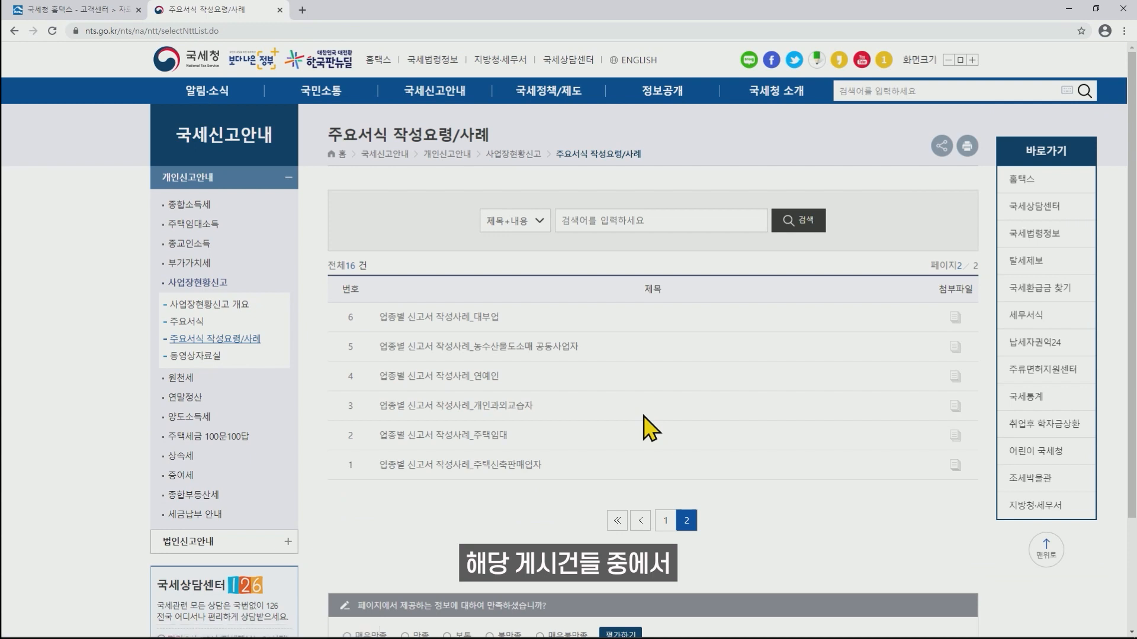
{"action": "left_click", "coordinate": [480, 438]}
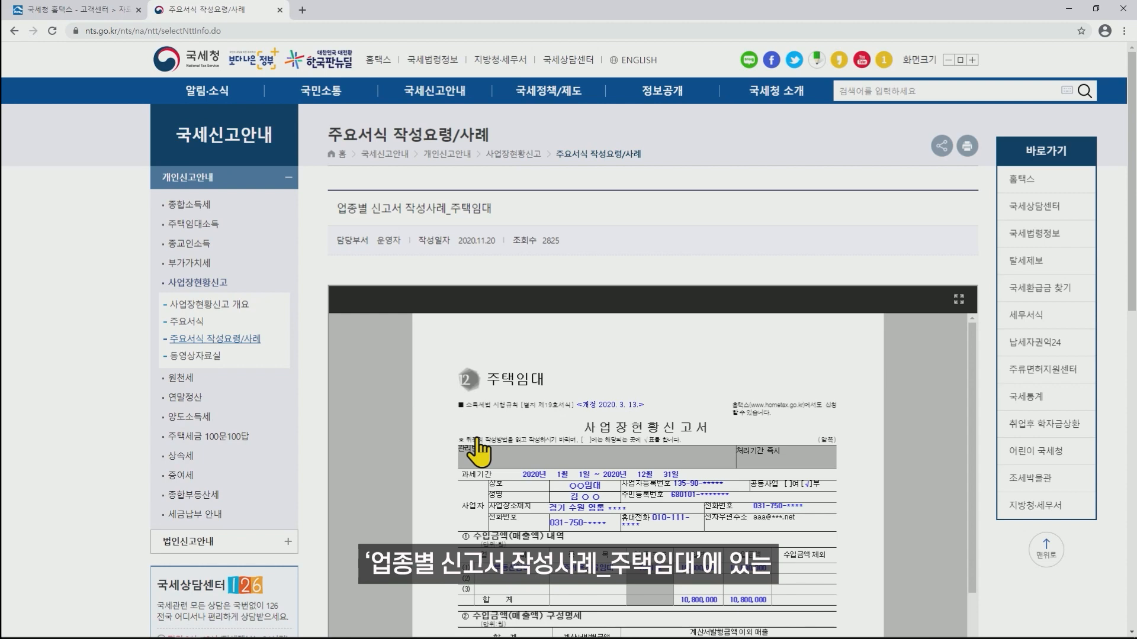
{"action": "scroll", "coordinate": [1132, 307], "scroll_direction": "down", "scroll_amount": 4}
{"action": "scroll", "coordinate": [956, 286], "scroll_direction": "down", "scroll_amount": 10}
{"action": "scroll", "coordinate": [944, 495], "scroll_direction": "down", "scroll_amount": 5}
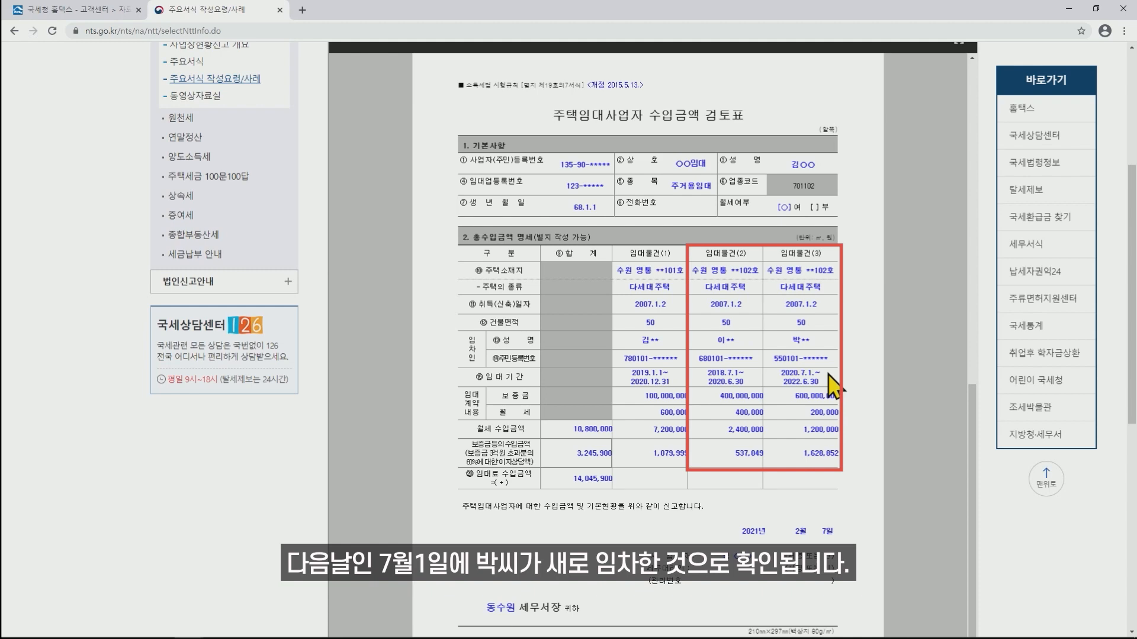
Check 주택임대사업자수입금액검토표(신) under 전체메뉴 > 면세사업신고 in the 메인 tab, then return to the form.
{"action": "mouse_move", "coordinate": [196, 631]}
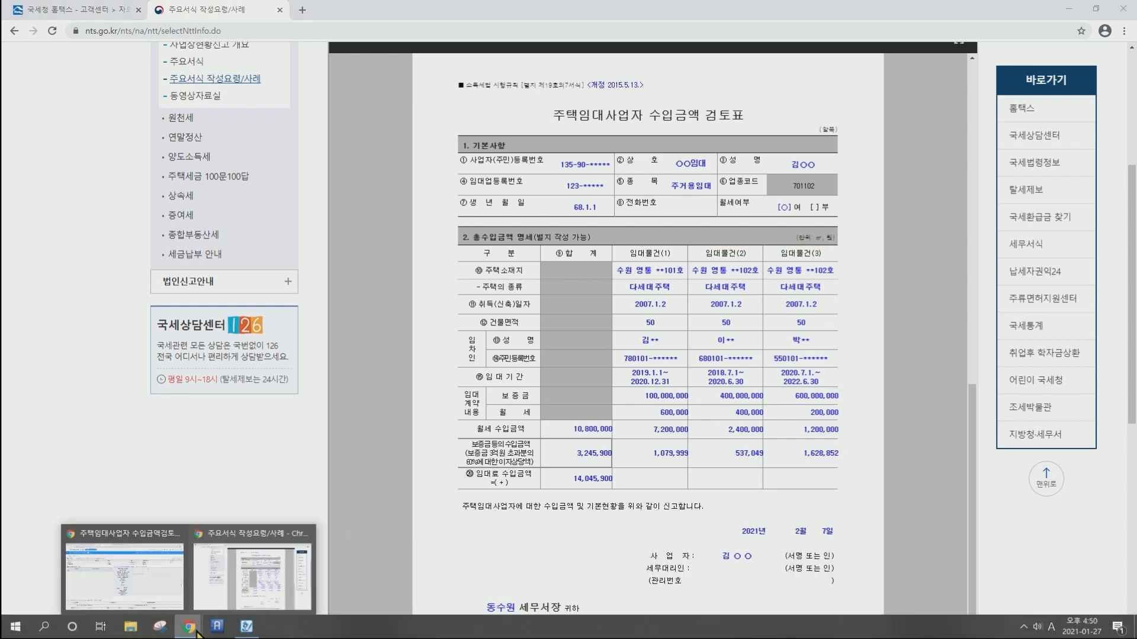
{"action": "left_click", "coordinate": [145, 592]}
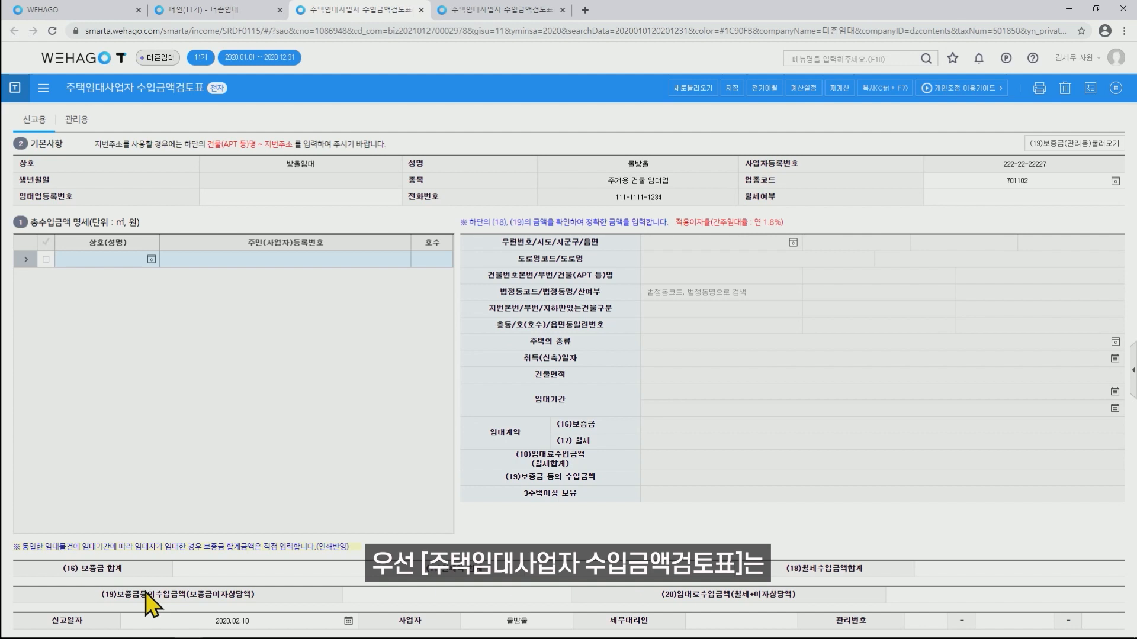
{"action": "left_click", "coordinate": [211, 12]}
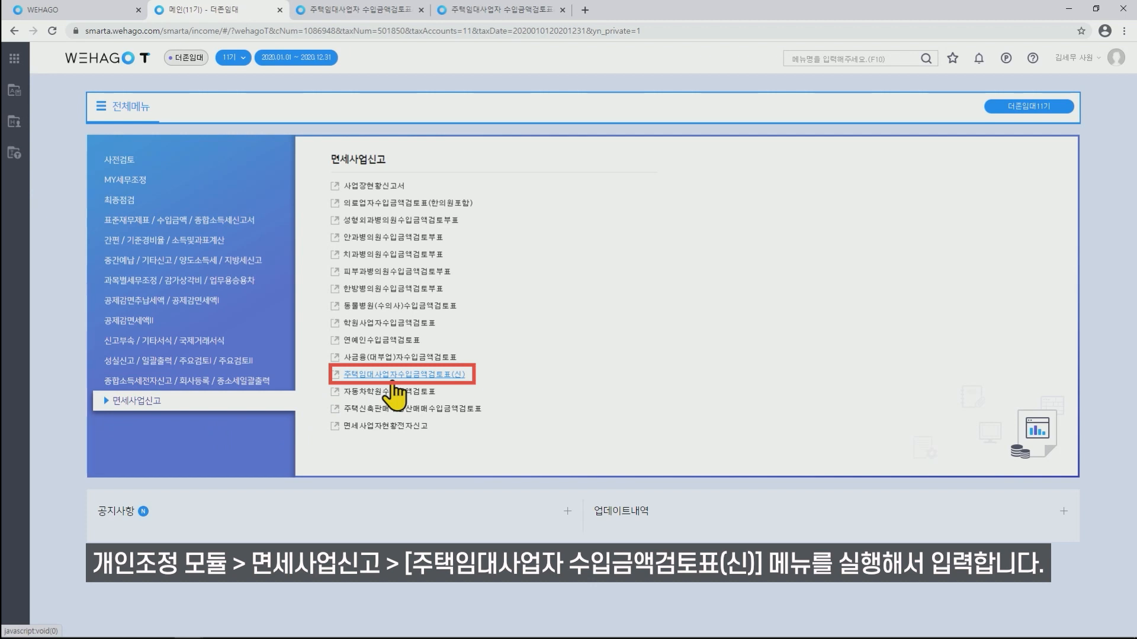
{"action": "left_click", "coordinate": [360, 6]}
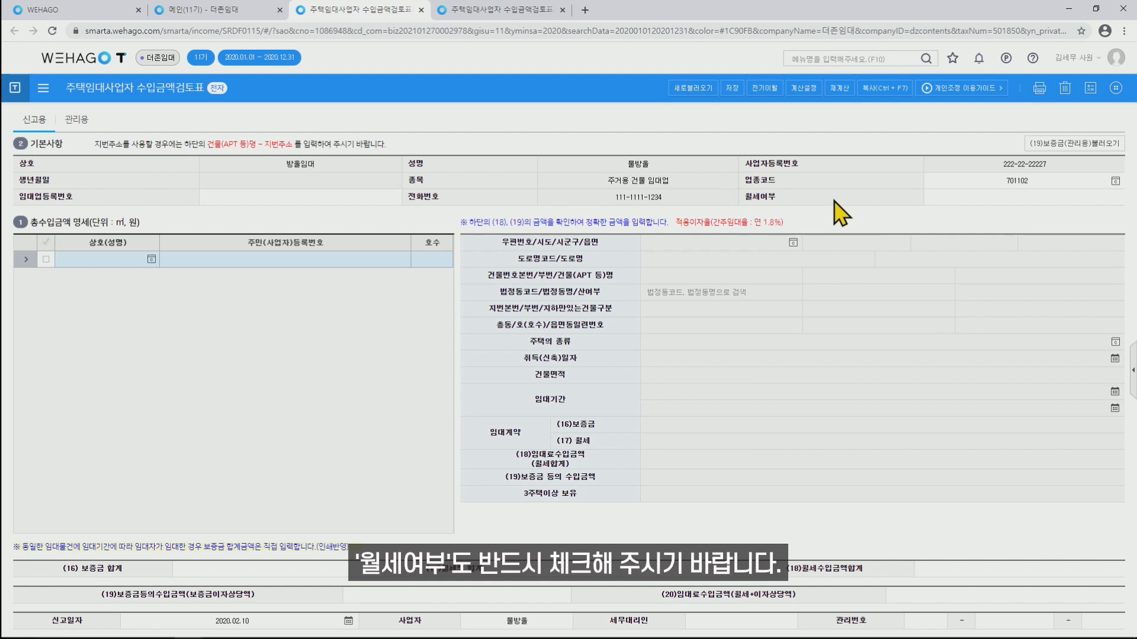
Set 월세여부 to 1. 여 and start the 전기이월 prior-year carry-over.
{"action": "left_click", "coordinate": [1042, 201]}
{"action": "left_click", "coordinate": [909, 197]}
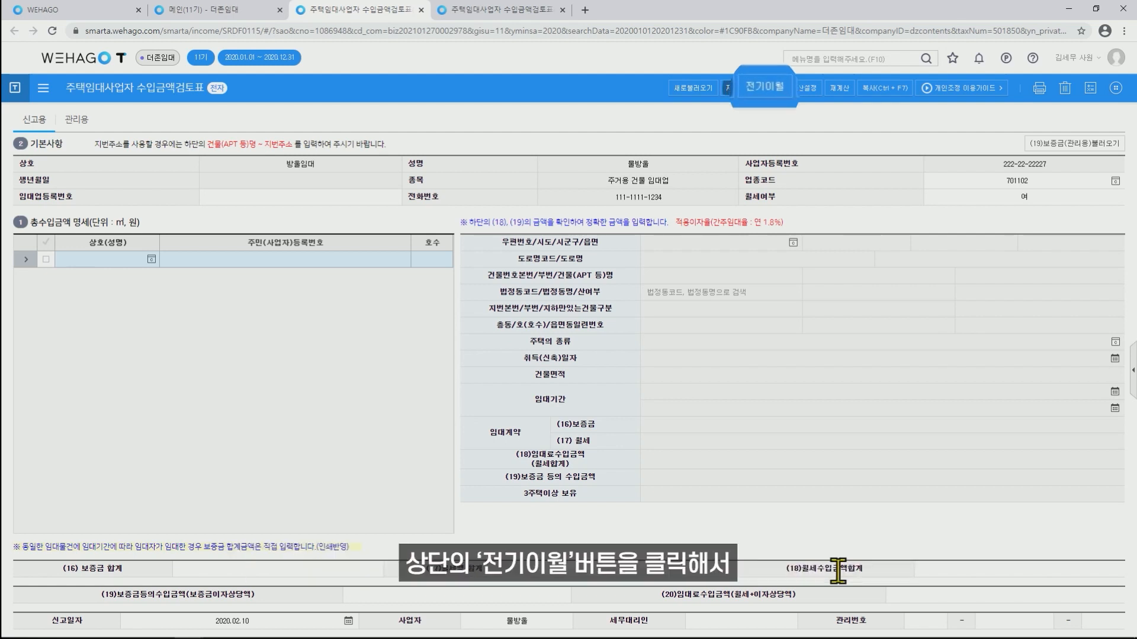
{"action": "left_click", "coordinate": [773, 88]}
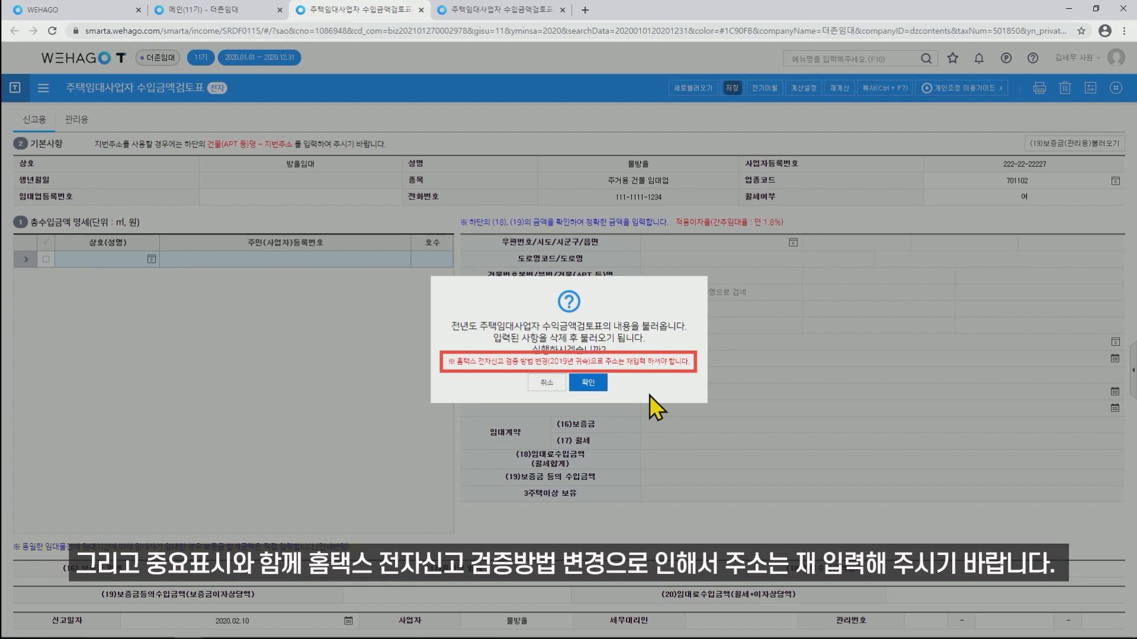
Confirm the prior-year load with 1.8% recalculation, save, and tick unit 102's row.
{"action": "left_click", "coordinate": [592, 384]}
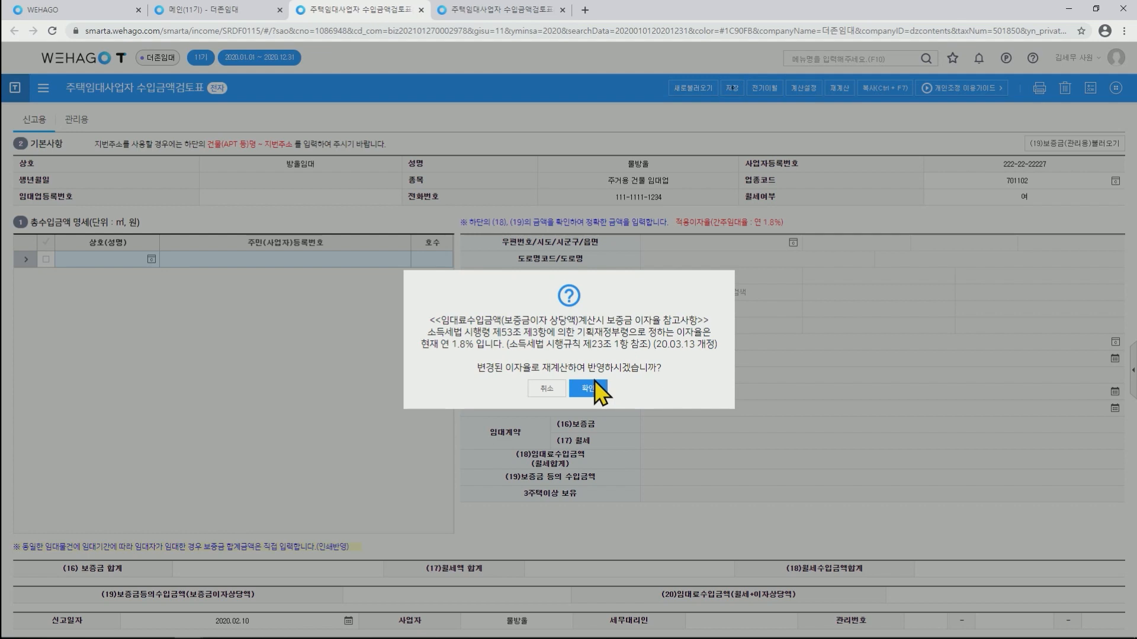
{"action": "left_click", "coordinate": [592, 388]}
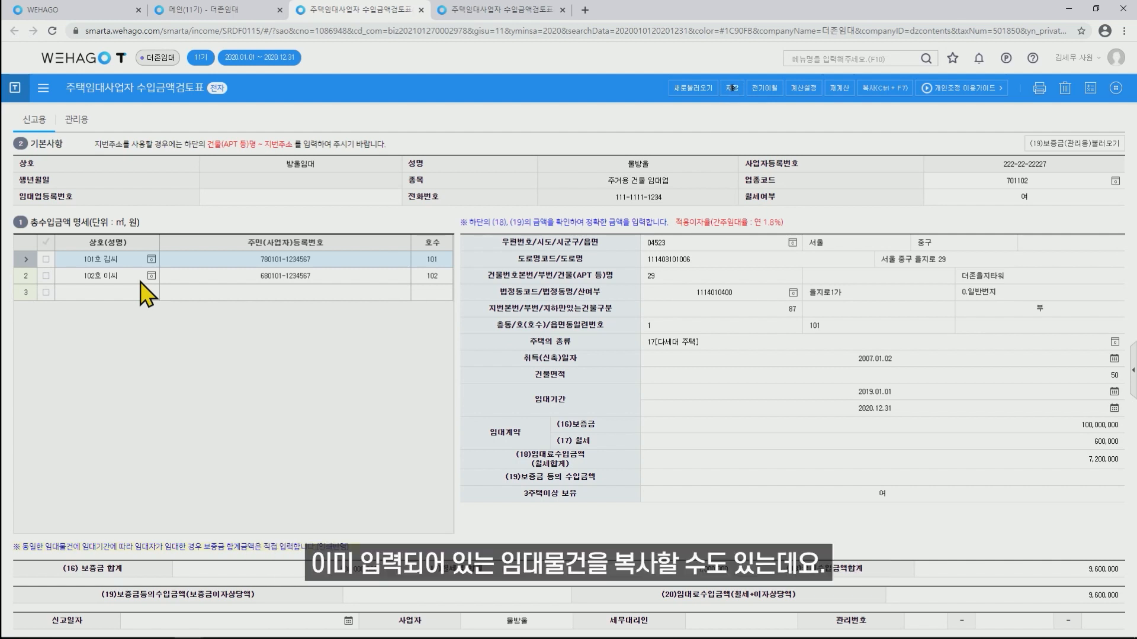
{"action": "left_click", "coordinate": [733, 88]}
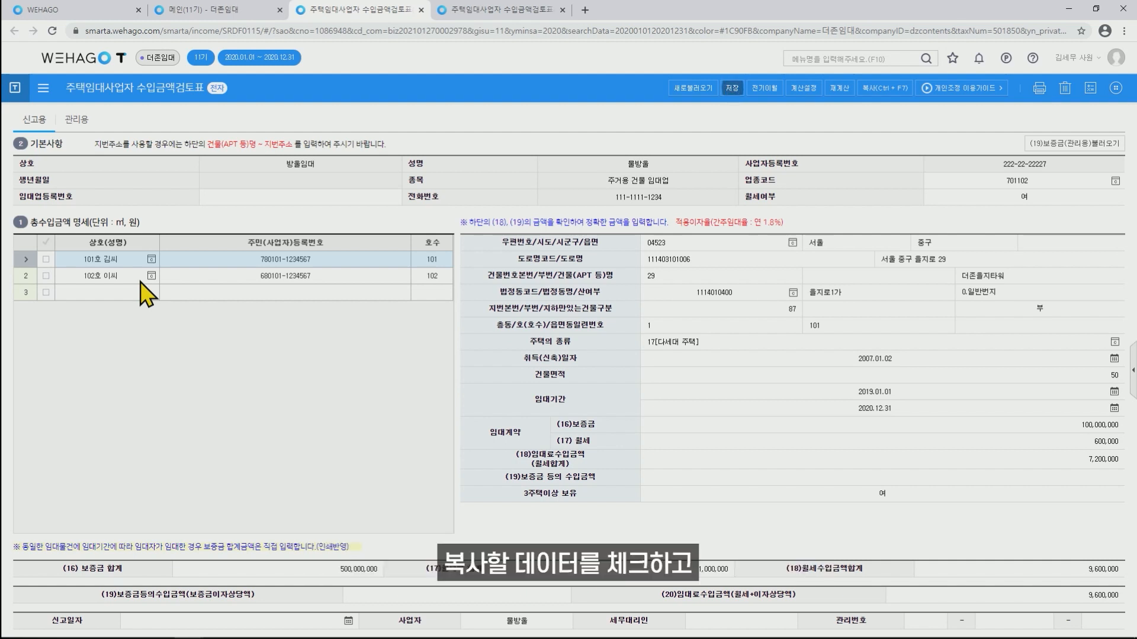
{"action": "left_click", "coordinate": [47, 276]}
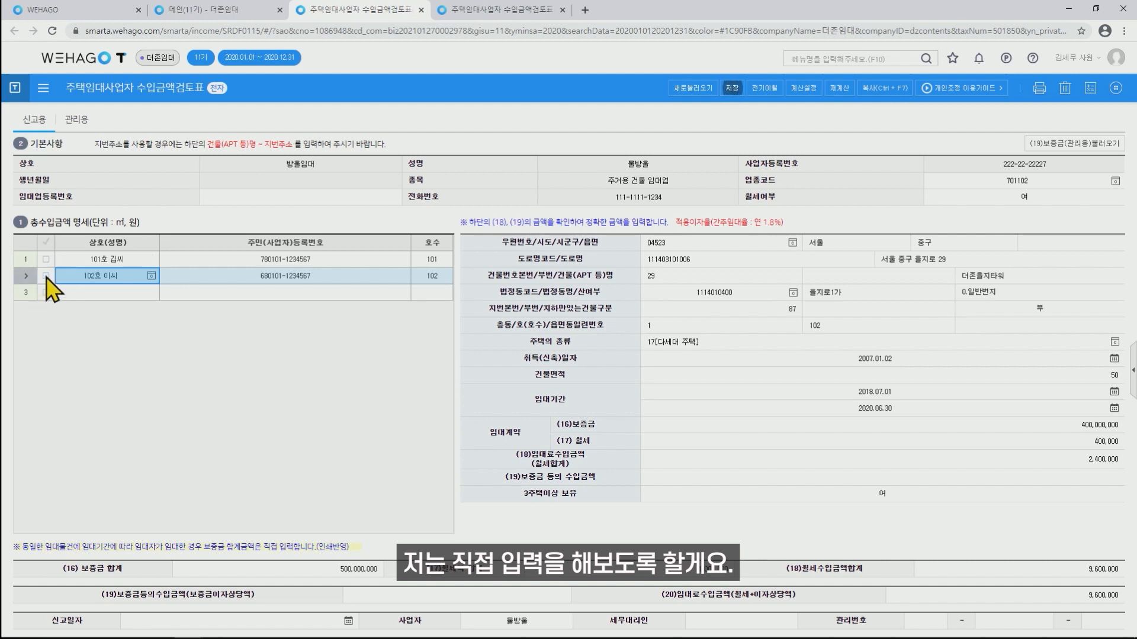
Add row 3 for unit 102 with the new tenant's name and resident registration number.
{"action": "left_click", "coordinate": [101, 293]}
{"action": "type", "text": "10"}
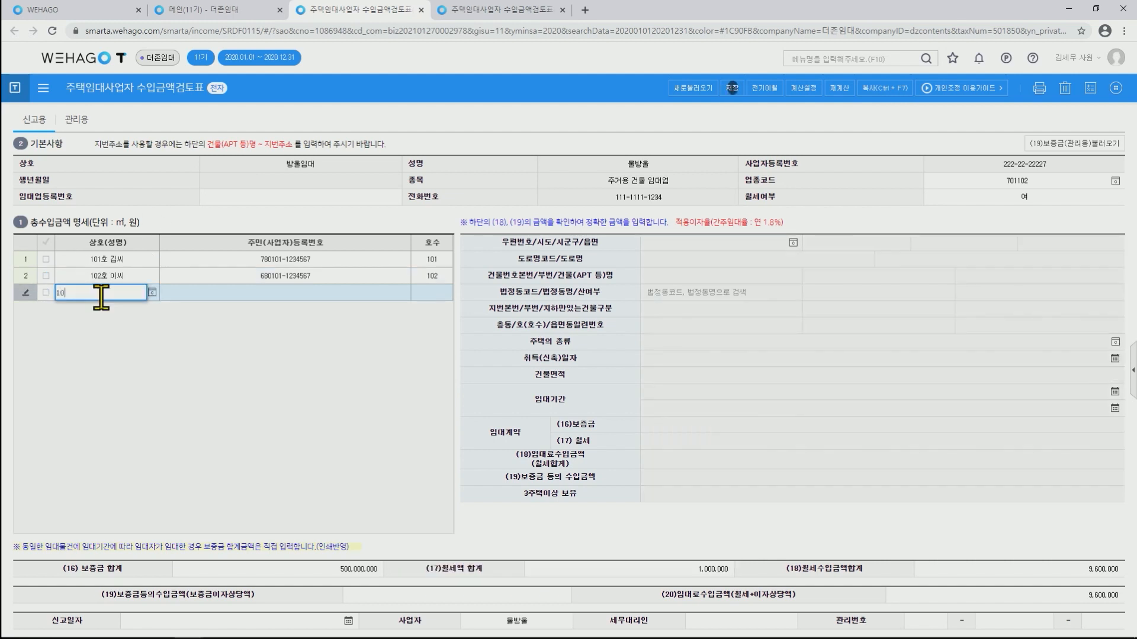
{"action": "type", "text": "2호 박씨"}
{"action": "left_click", "coordinate": [236, 298]}
{"action": "key", "text": "Return"}
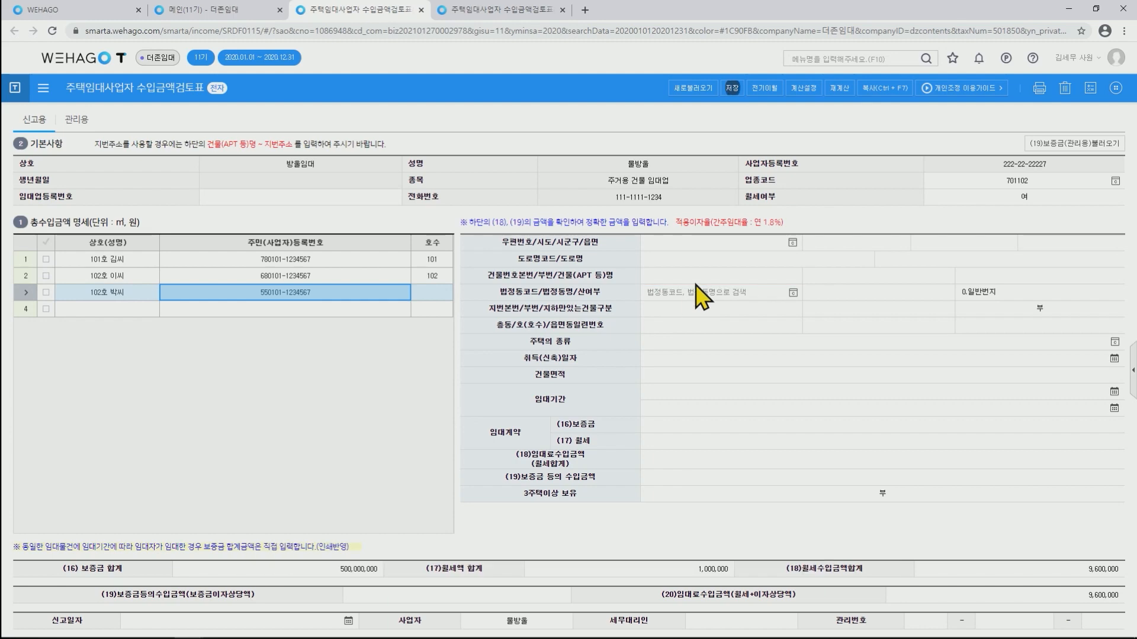
Fill in the new unit's property address through the postal-code address search.
{"action": "left_click", "coordinate": [793, 242]}
{"action": "type", "text": "을지로2"}
{"action": "key", "text": "Return"}
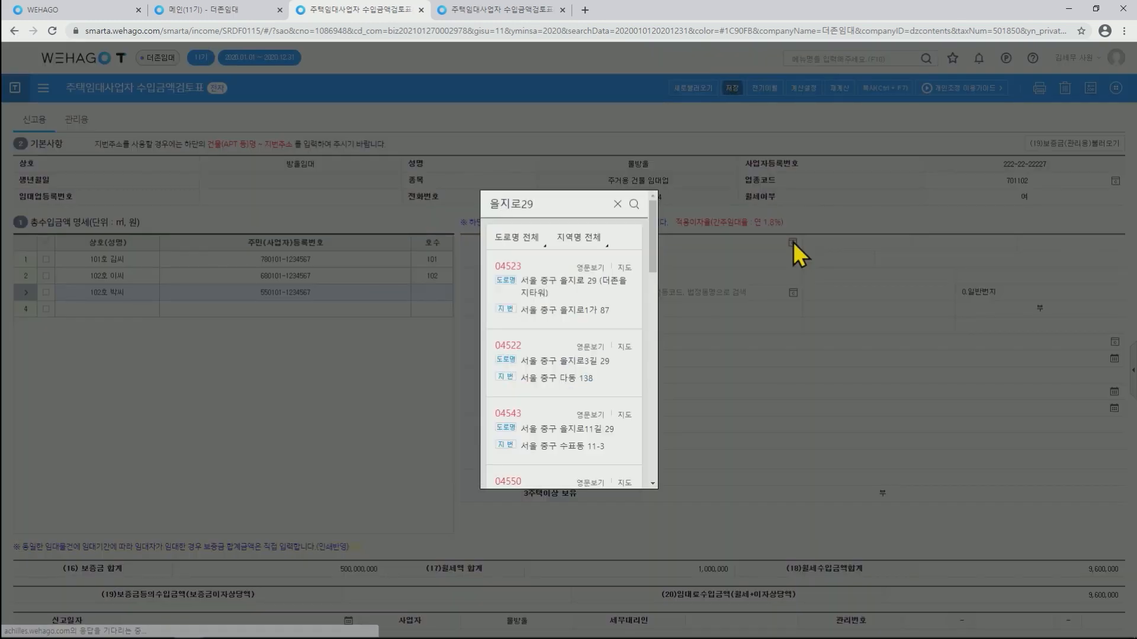
{"action": "left_click", "coordinate": [553, 286]}
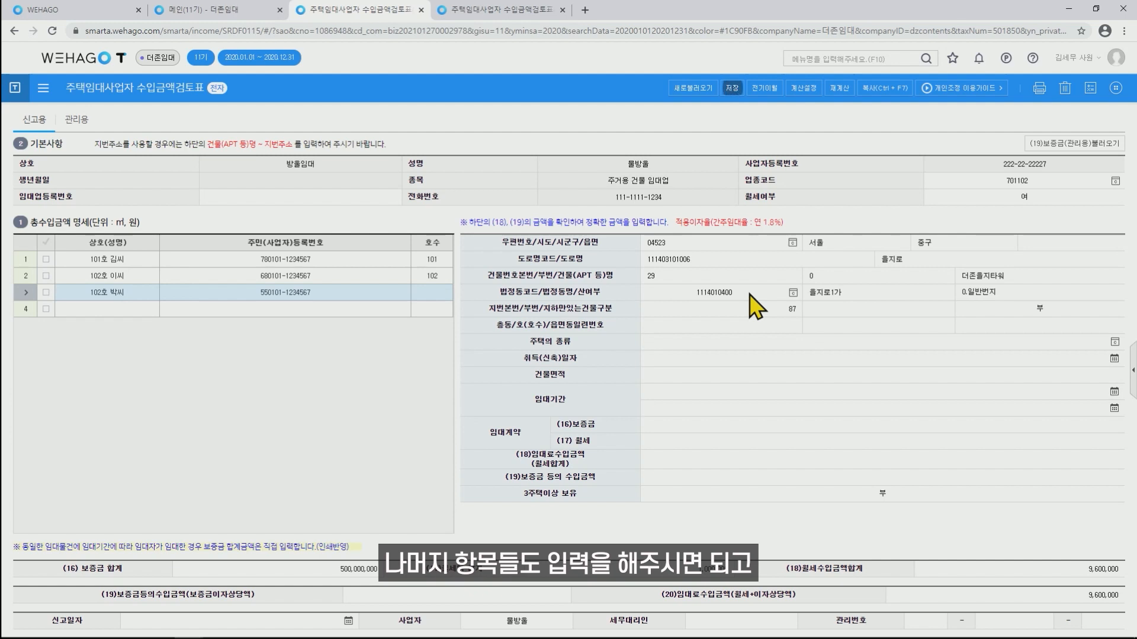
Enter floor 1 and unit 102, and set the housing type to 17 다세대 주택.
{"action": "left_click", "coordinate": [742, 327]}
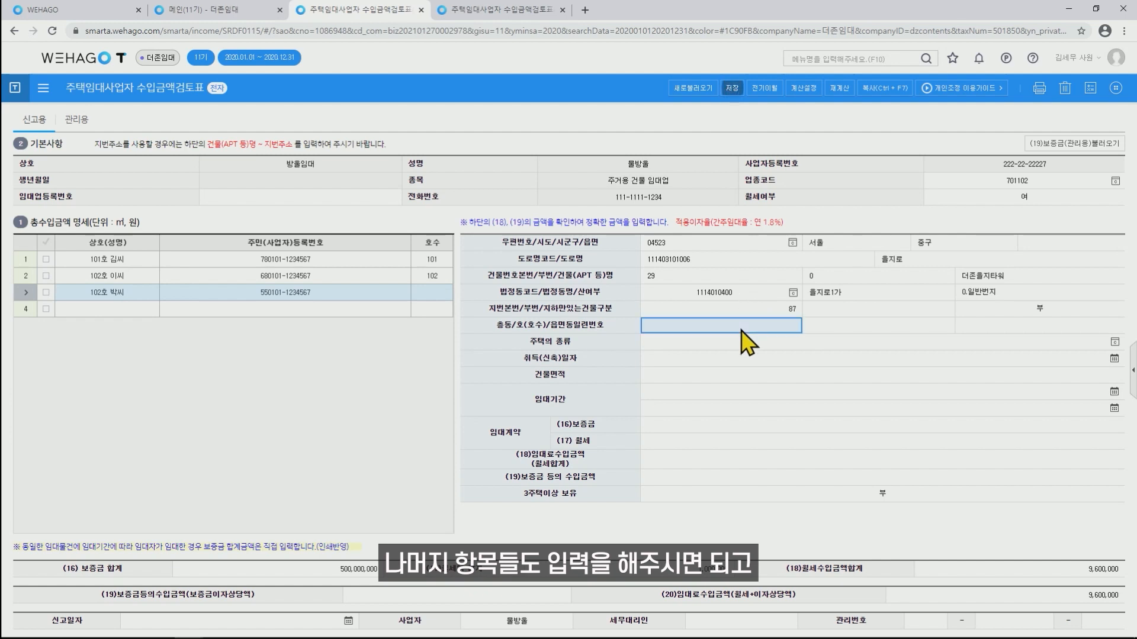
{"action": "type", "text": "1"}
{"action": "key", "text": "Tab"}
{"action": "type", "text": "102"}
{"action": "key", "text": "Tab"}
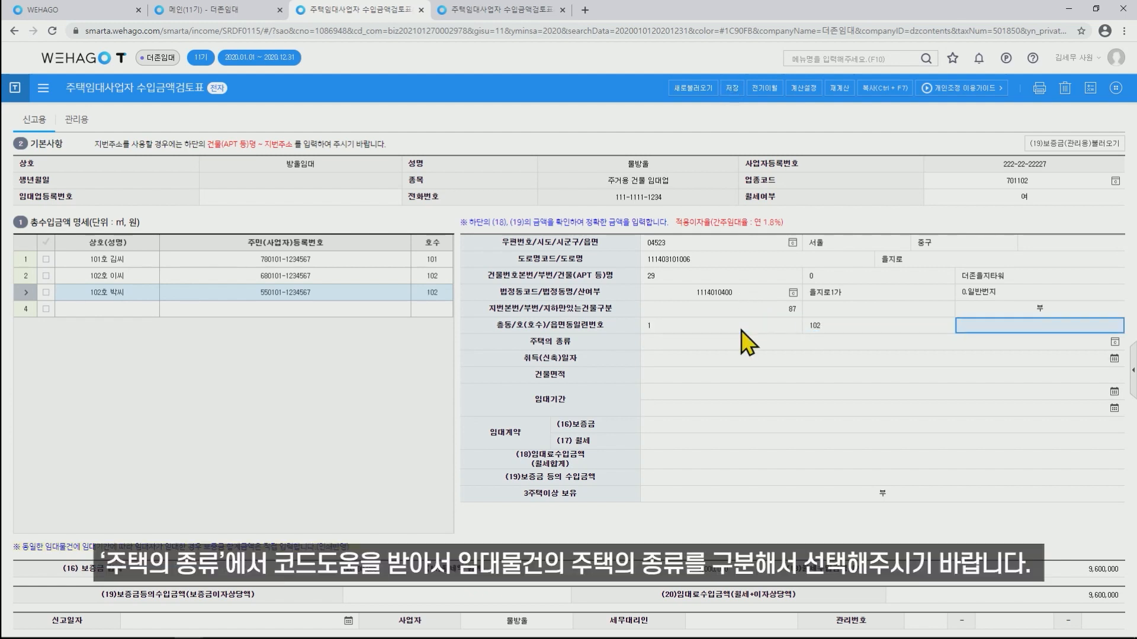
{"action": "left_click", "coordinate": [1115, 342]}
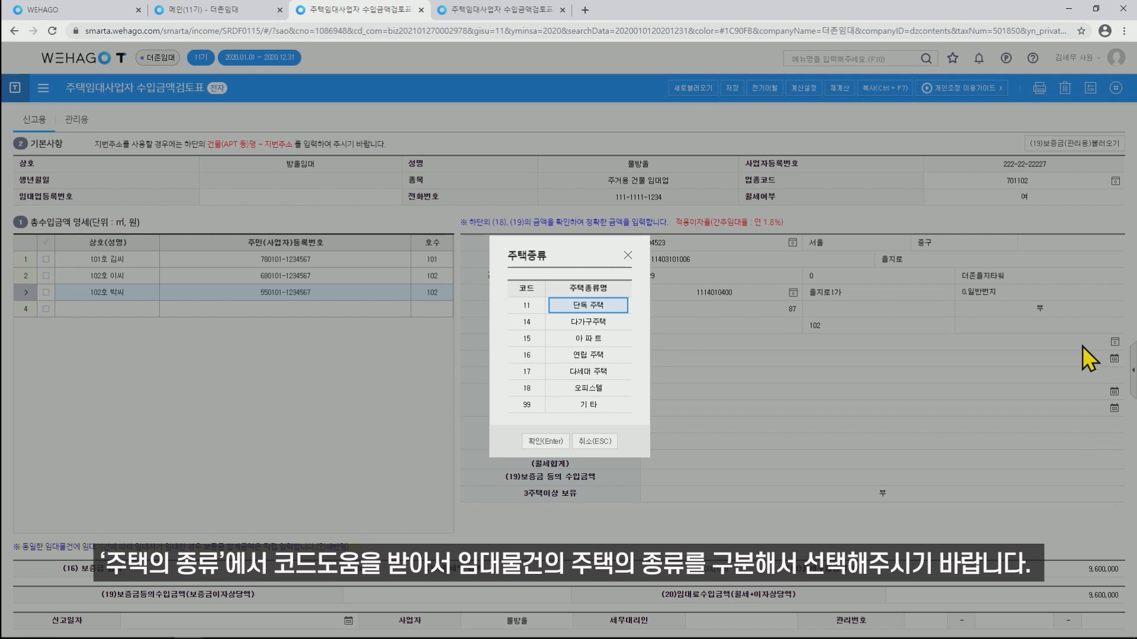
{"action": "left_click", "coordinate": [568, 371]}
{"action": "left_click", "coordinate": [545, 441]}
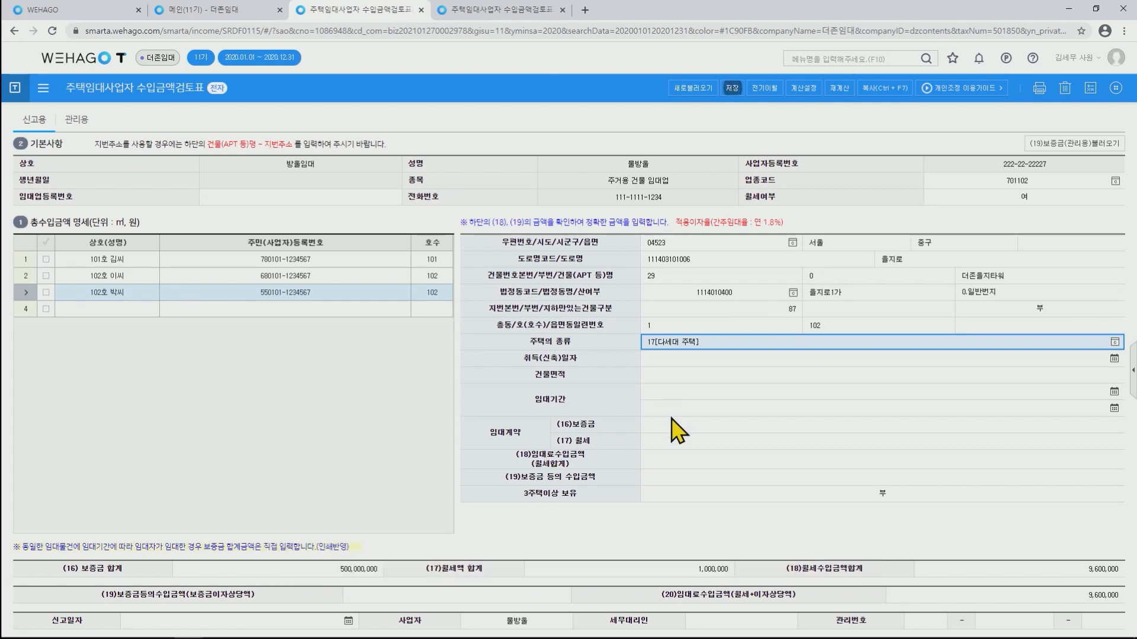
Give the third unit acquisition date 2007.01.02, area 50 and lease 2020.07.01–2022.06.30.
{"action": "left_click", "coordinate": [774, 363]}
{"action": "type", "text": "2007.01.0"}
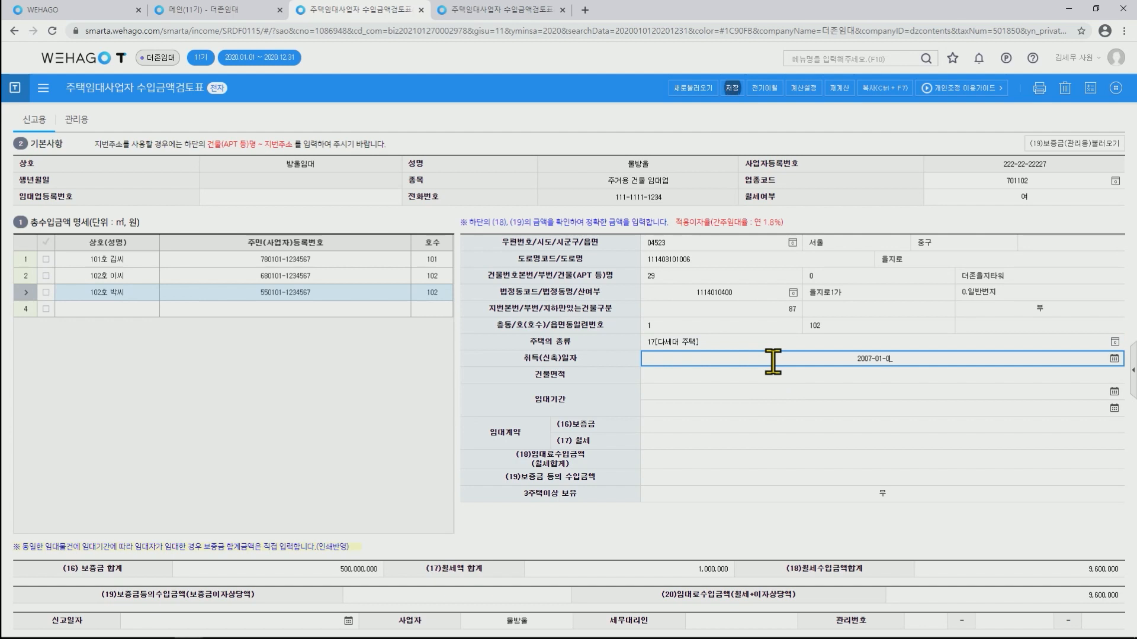
{"action": "type", "text": "2"}
{"action": "key", "text": "Return"}
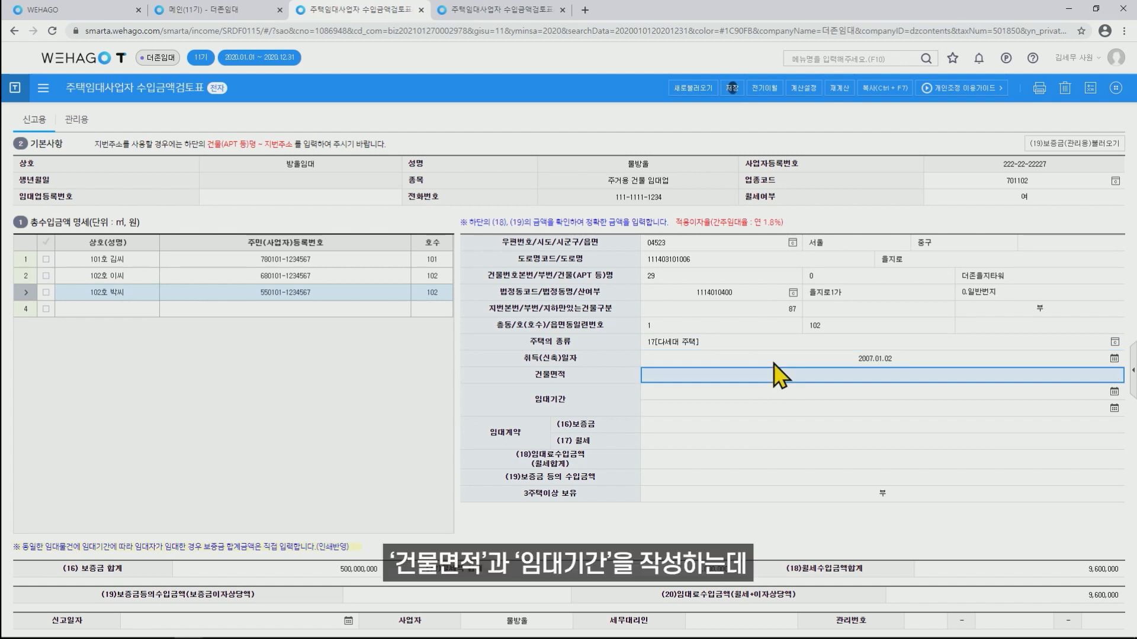
{"action": "type", "text": "50"}
{"action": "key", "text": "Return"}
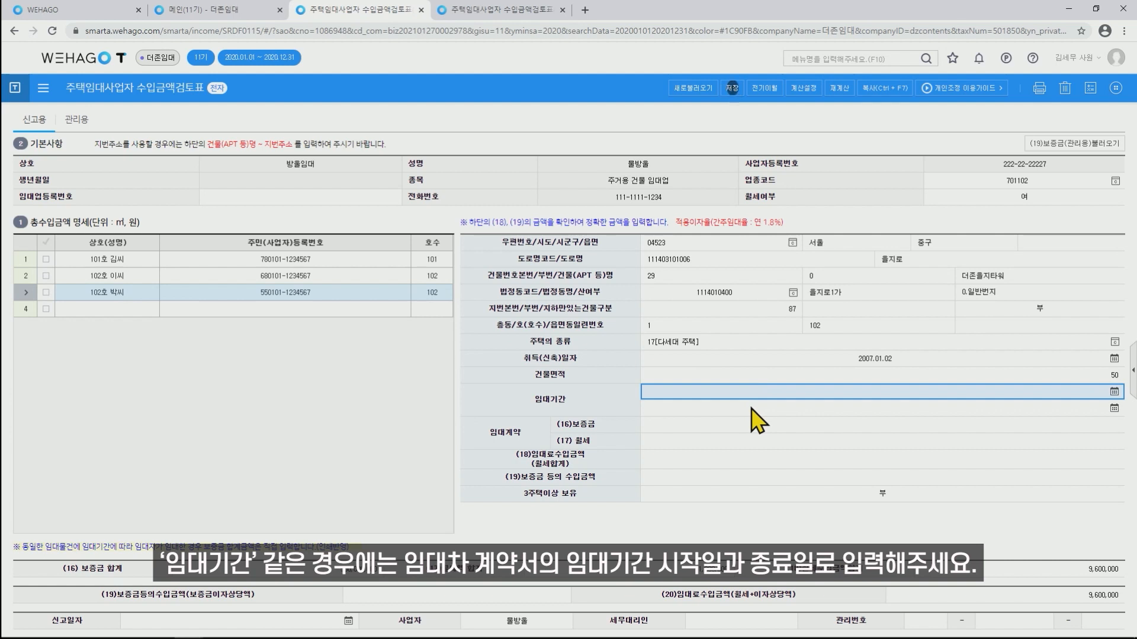
{"action": "type", "text": "20200701"}
{"action": "key", "text": "Return"}
{"action": "type", "text": "20220630"}
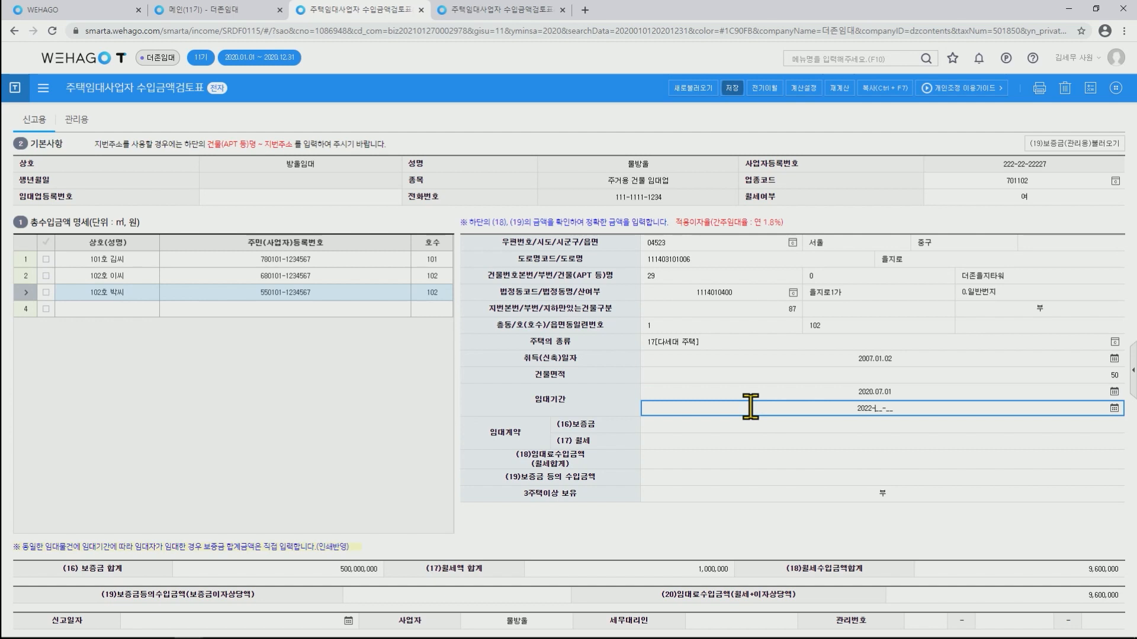
{"action": "key", "text": "Return"}
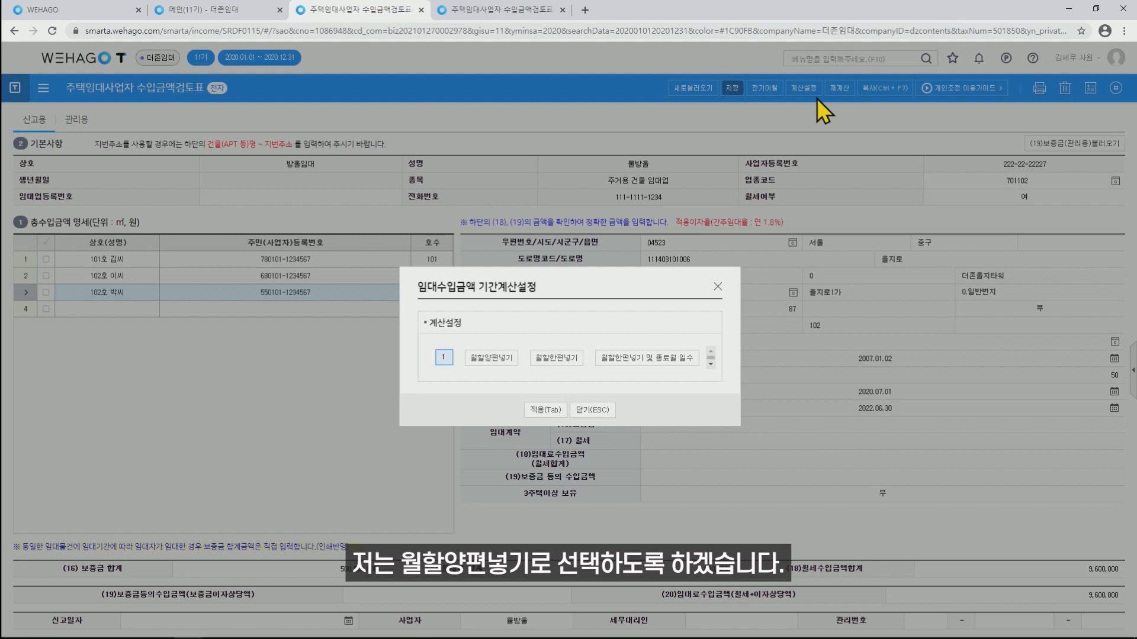
Apply 월할양편넣기 proration and enter deposit 600,000,000 with monthly rent 200,000.
{"action": "left_click", "coordinate": [502, 359]}
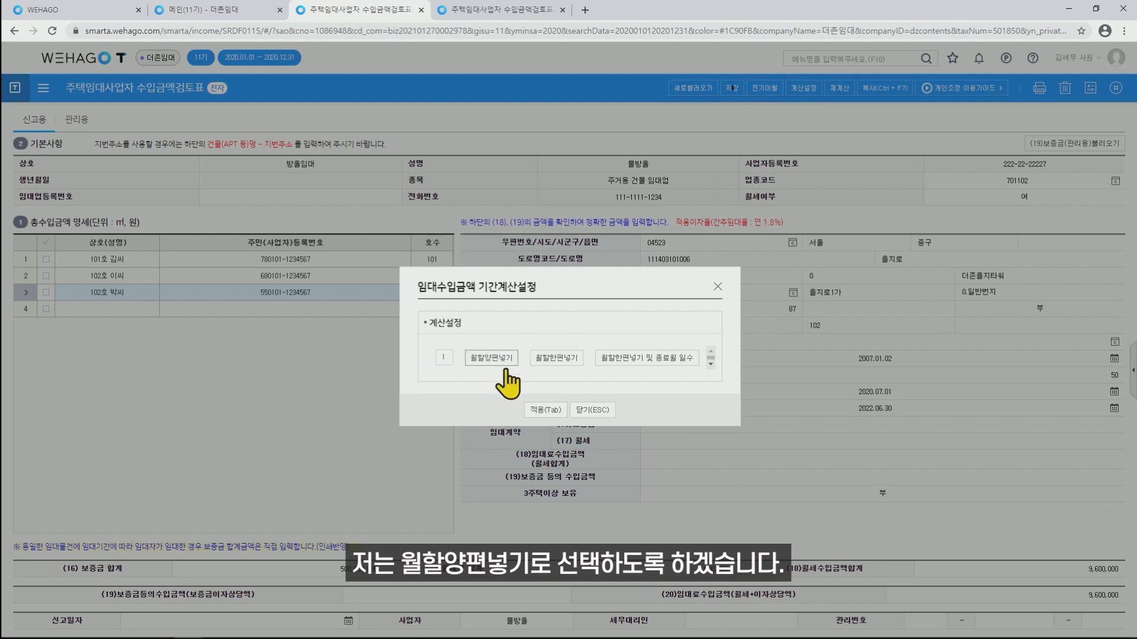
{"action": "left_click", "coordinate": [544, 409]}
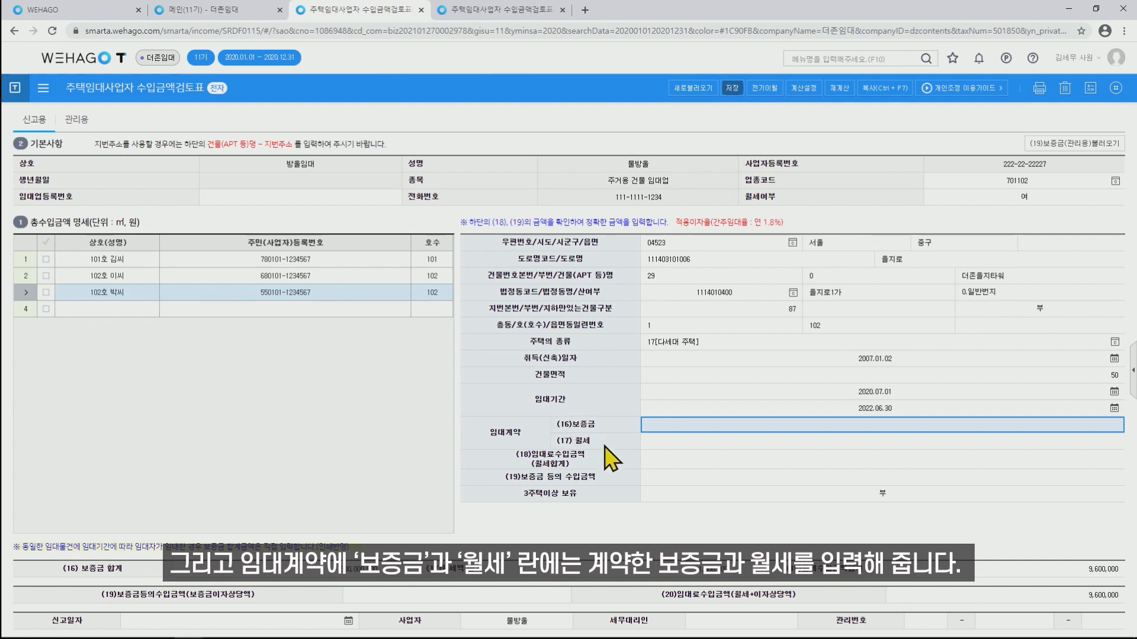
{"action": "type", "text": "600000000"}
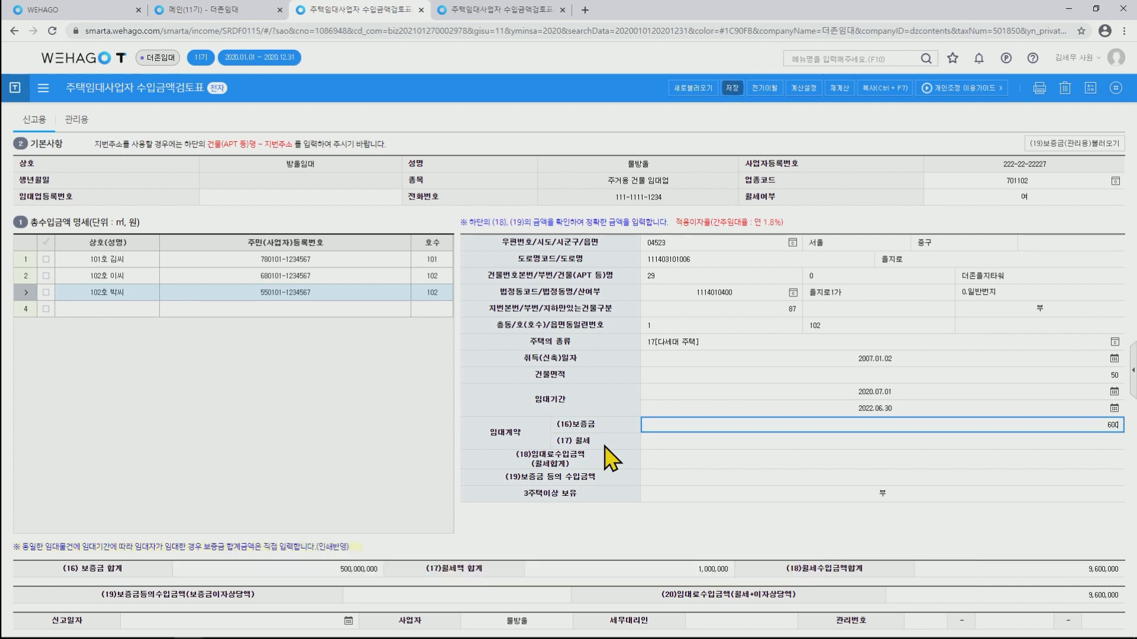
{"action": "key", "text": "Return"}
{"action": "type", "text": "200000"}
{"action": "key", "text": "Return"}
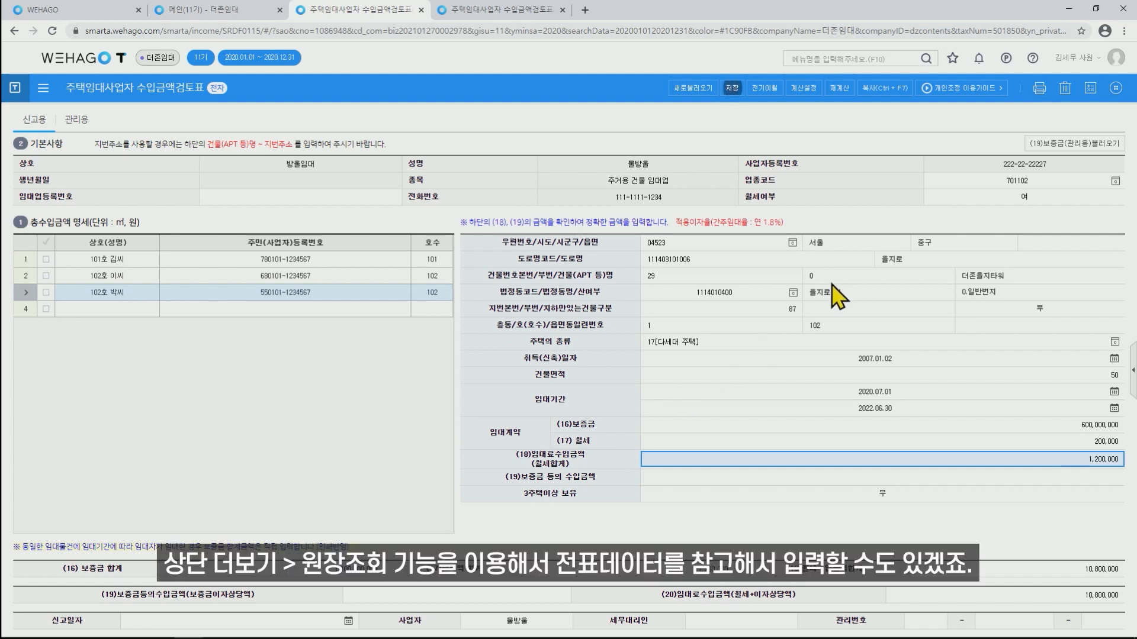
{"action": "left_click", "coordinate": [1115, 88]}
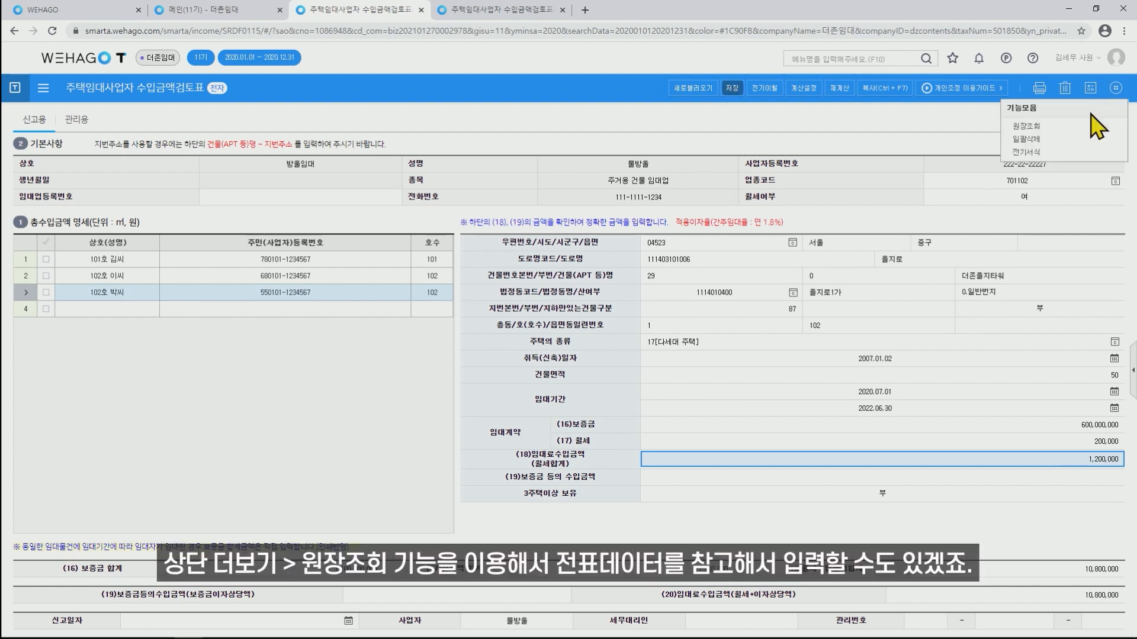
{"action": "left_click", "coordinate": [1027, 126]}
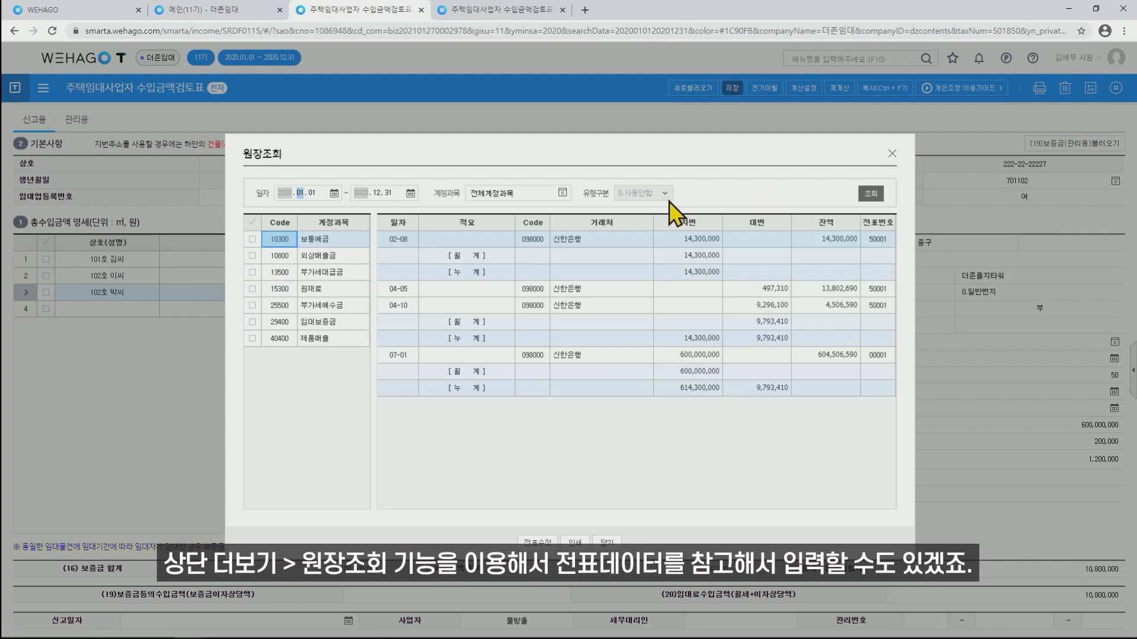
{"action": "left_click", "coordinate": [335, 321]}
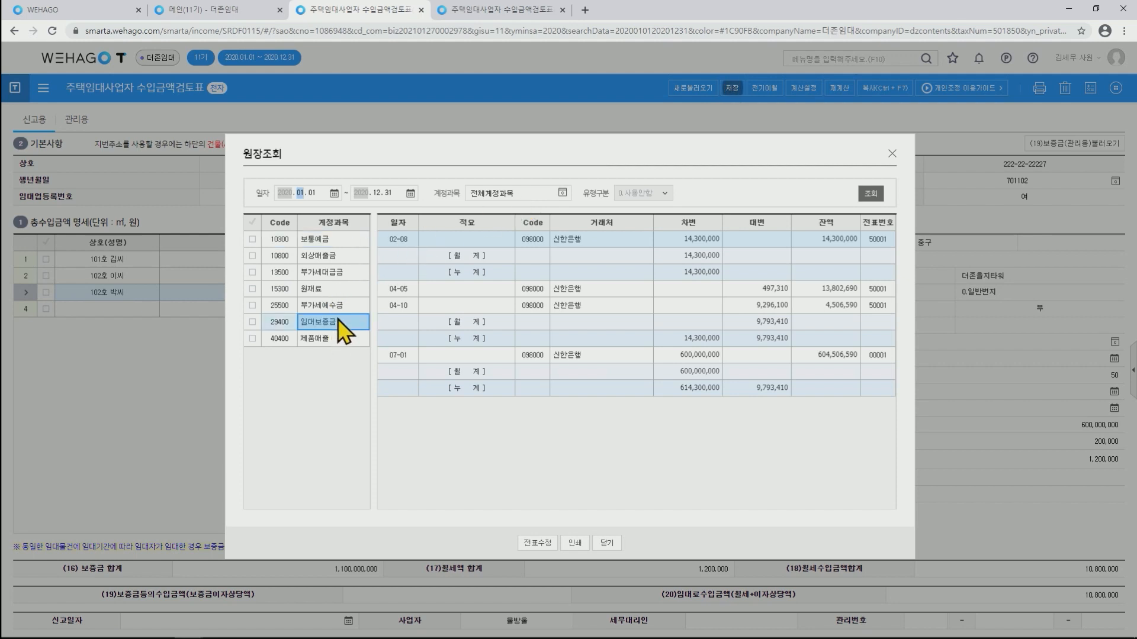
{"action": "left_click", "coordinate": [893, 155]}
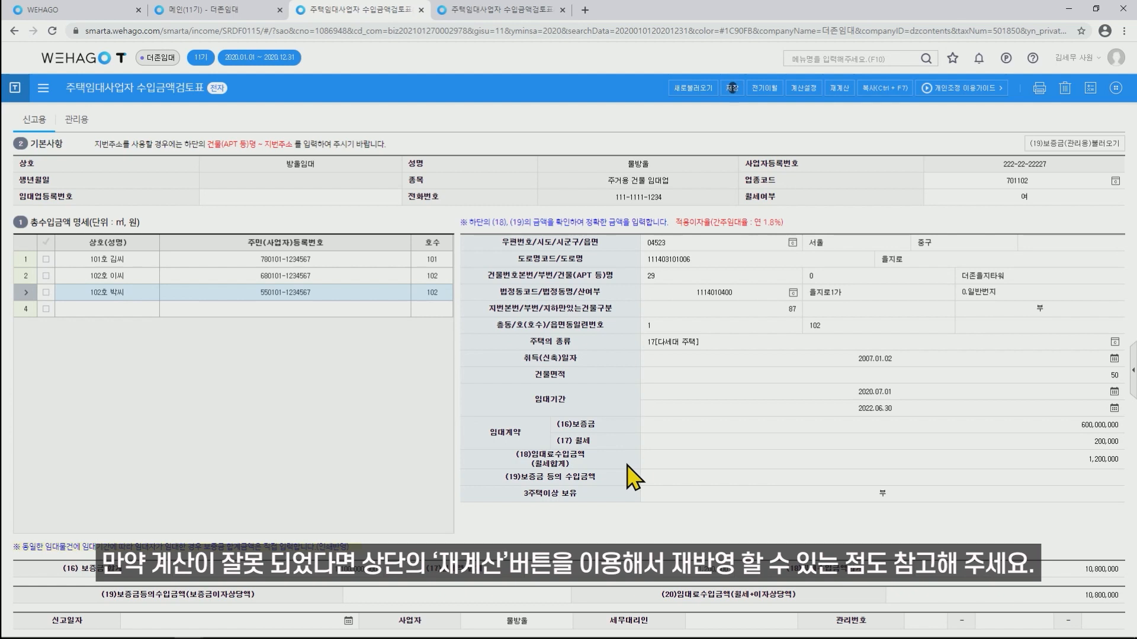
Run 재계산 and confirm it to refresh the (18) monthly rent totals.
{"action": "left_click", "coordinate": [837, 90]}
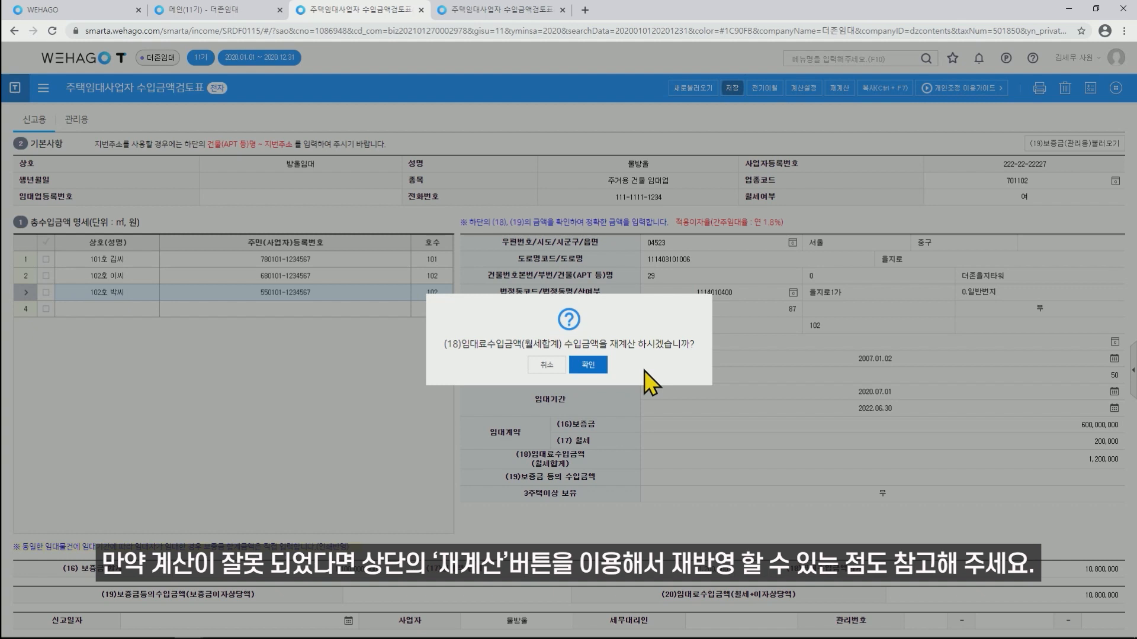
{"action": "left_click", "coordinate": [588, 365]}
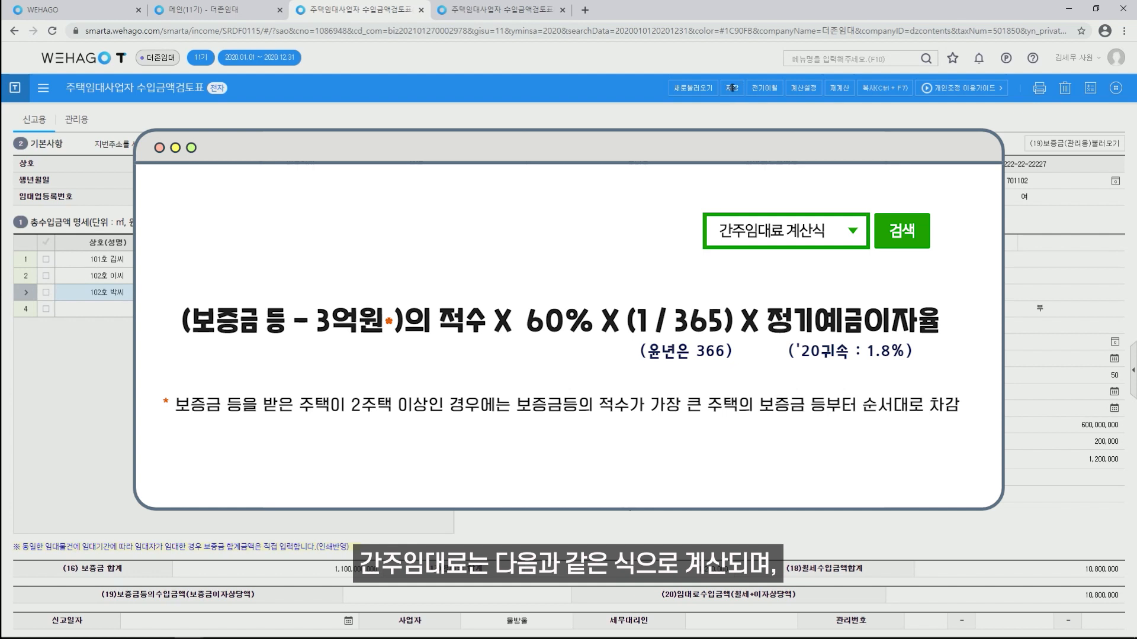
Save the review form with the third unit's deposit and rent entries.
{"action": "left_click", "coordinate": [732, 87]}
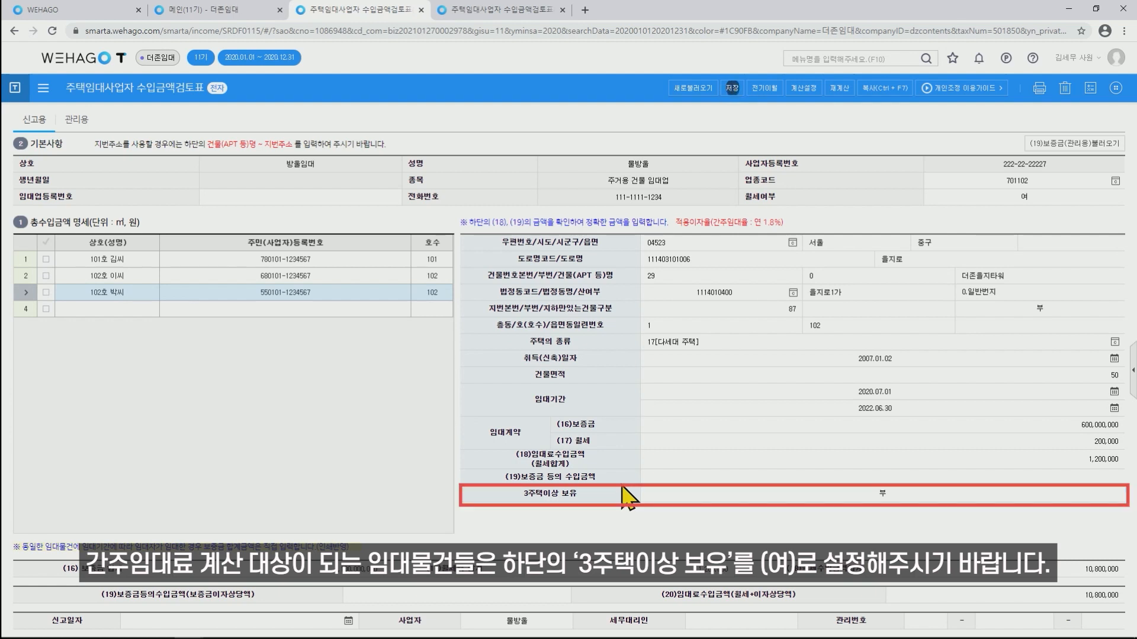
Change 102호 박씨's 3주택이상 보유 field from 부 to 1. 여.
{"action": "left_click", "coordinate": [848, 500]}
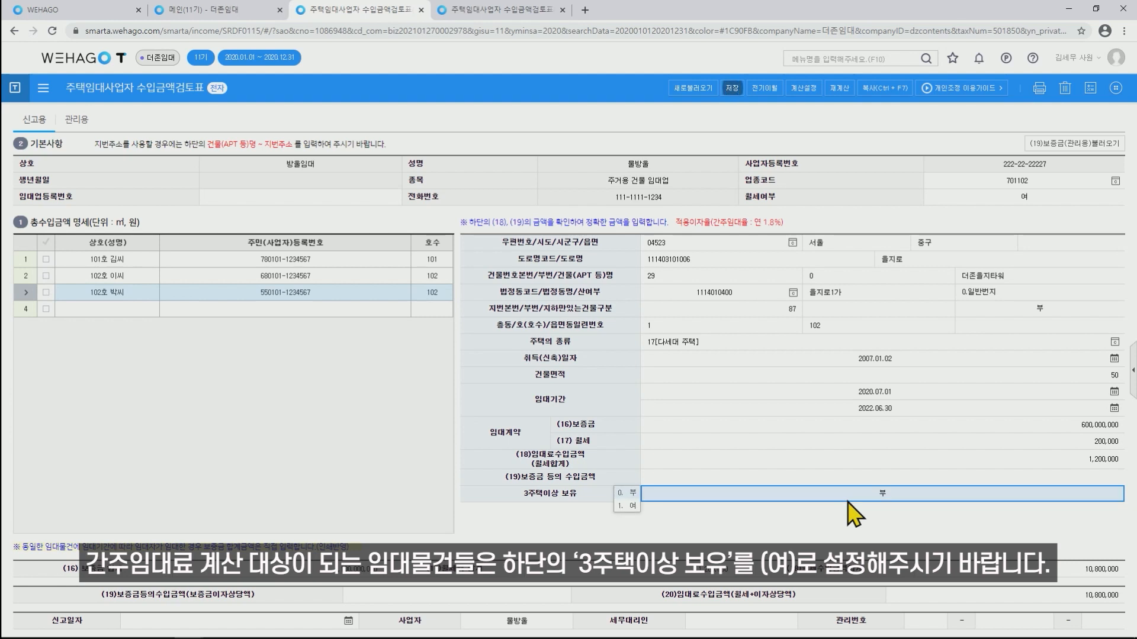
{"action": "left_click", "coordinate": [631, 506]}
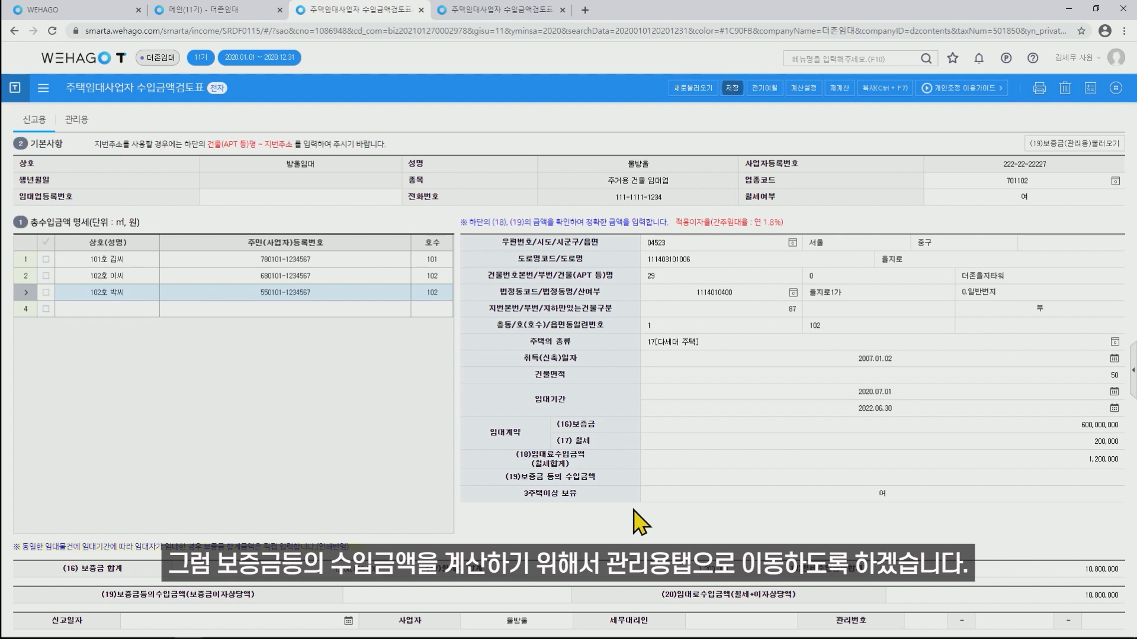
Switch to the 관리용 tab listing the three units under 주택 개별 등록.
{"action": "left_click", "coordinate": [76, 125]}
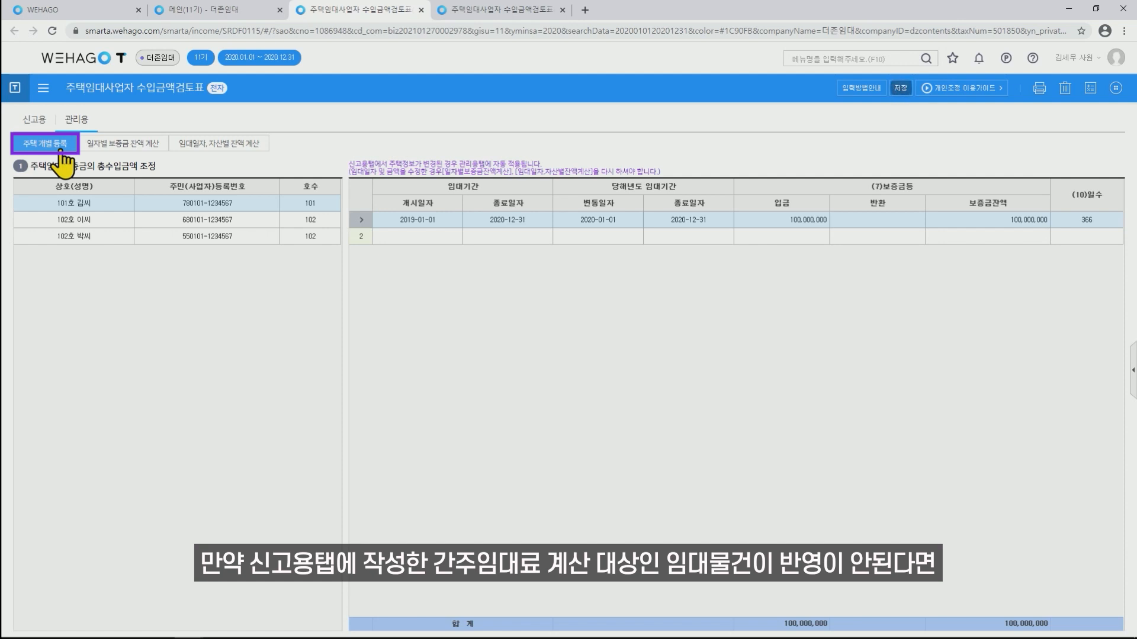
{"action": "left_click", "coordinate": [34, 121]}
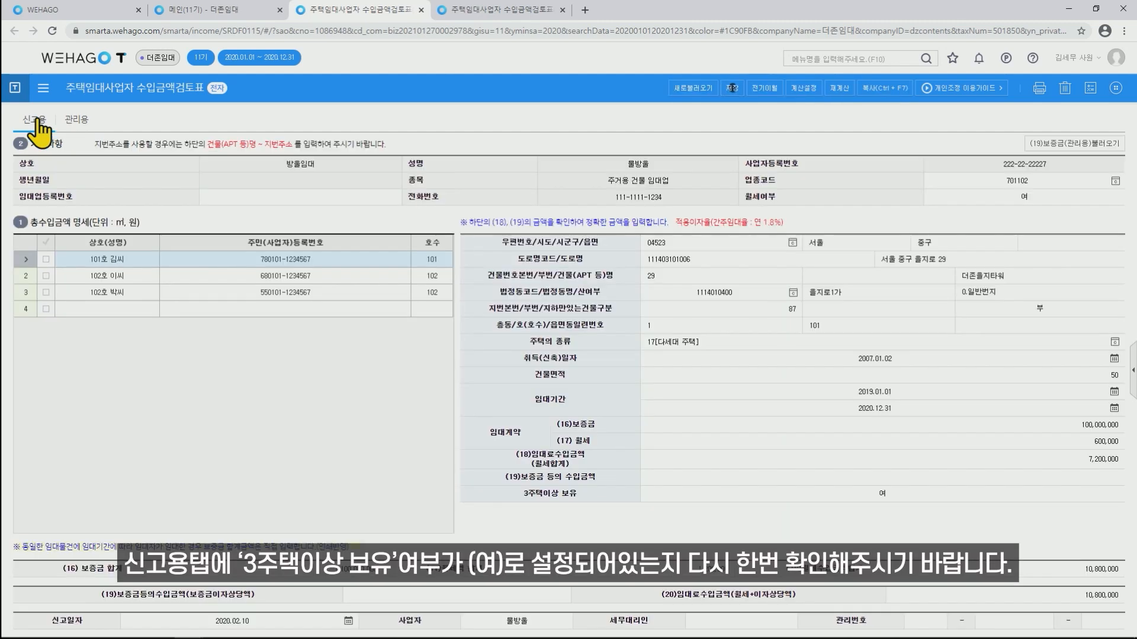
{"action": "left_click", "coordinate": [226, 292]}
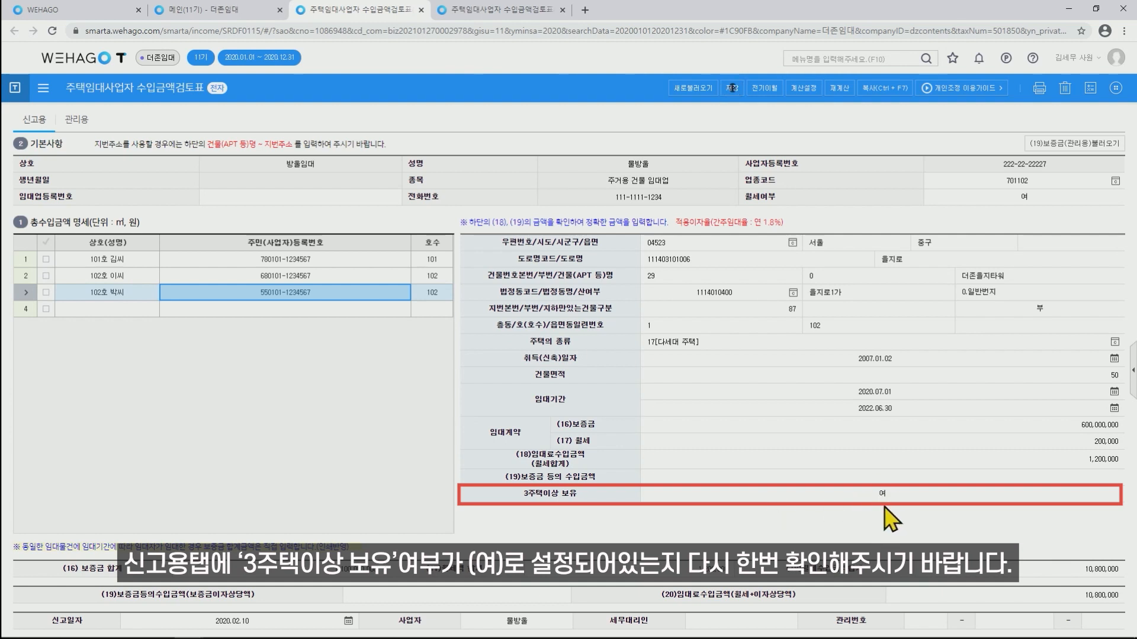
{"action": "left_click", "coordinate": [336, 280]}
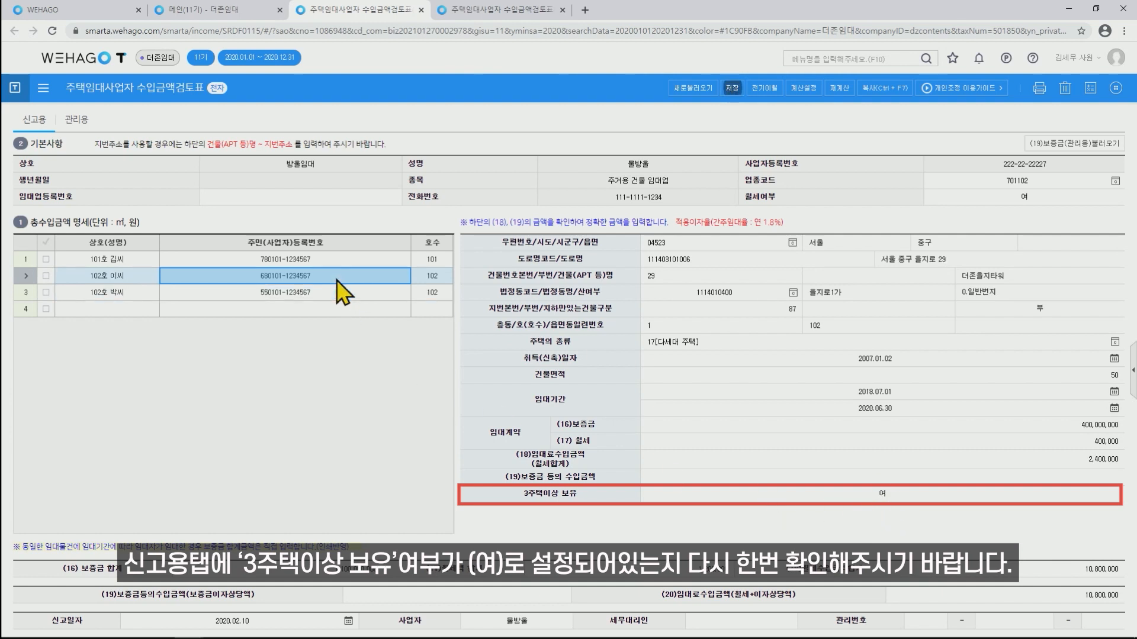
{"action": "left_click", "coordinate": [339, 261]}
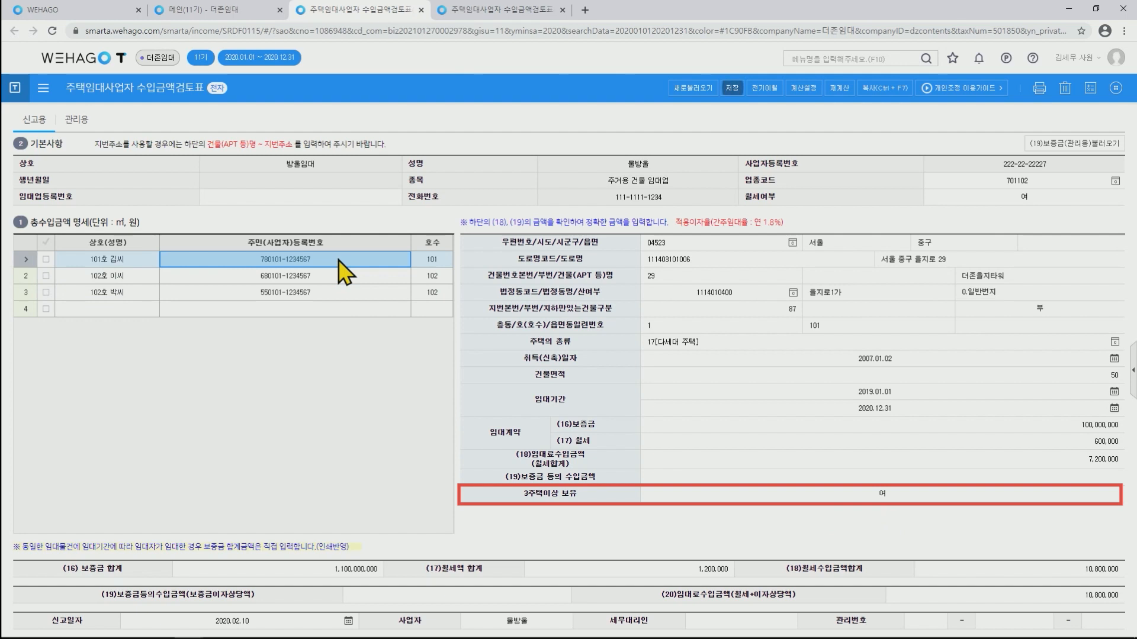
{"action": "left_click", "coordinate": [83, 121]}
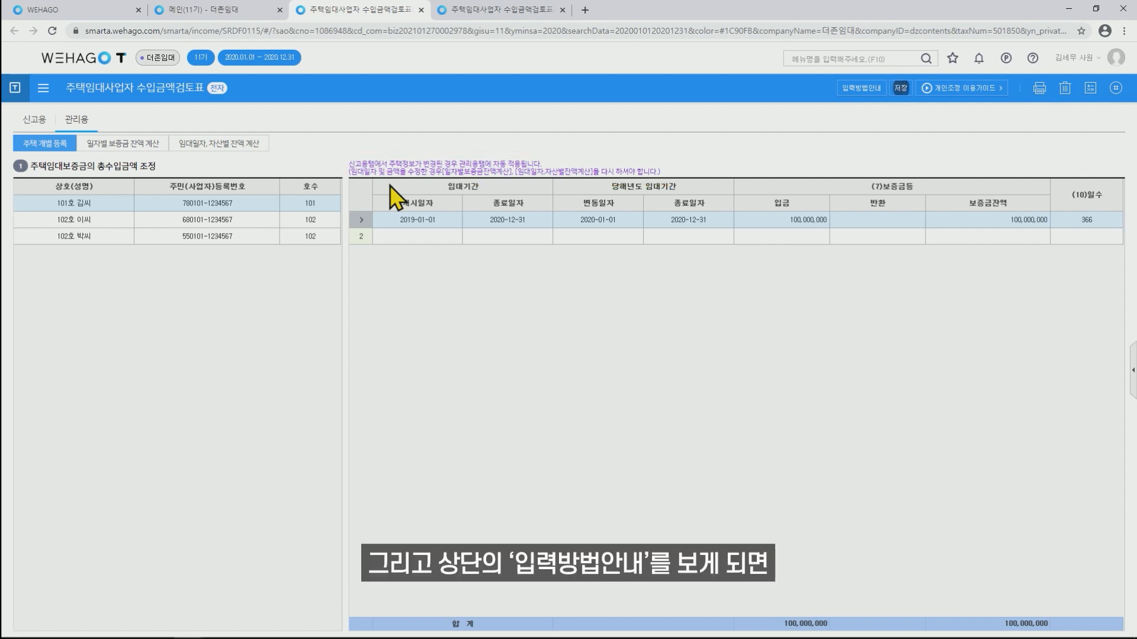
Open the 입력방법안내 guide with its 300,000,000 deposit-return example.
{"action": "left_click", "coordinate": [863, 88]}
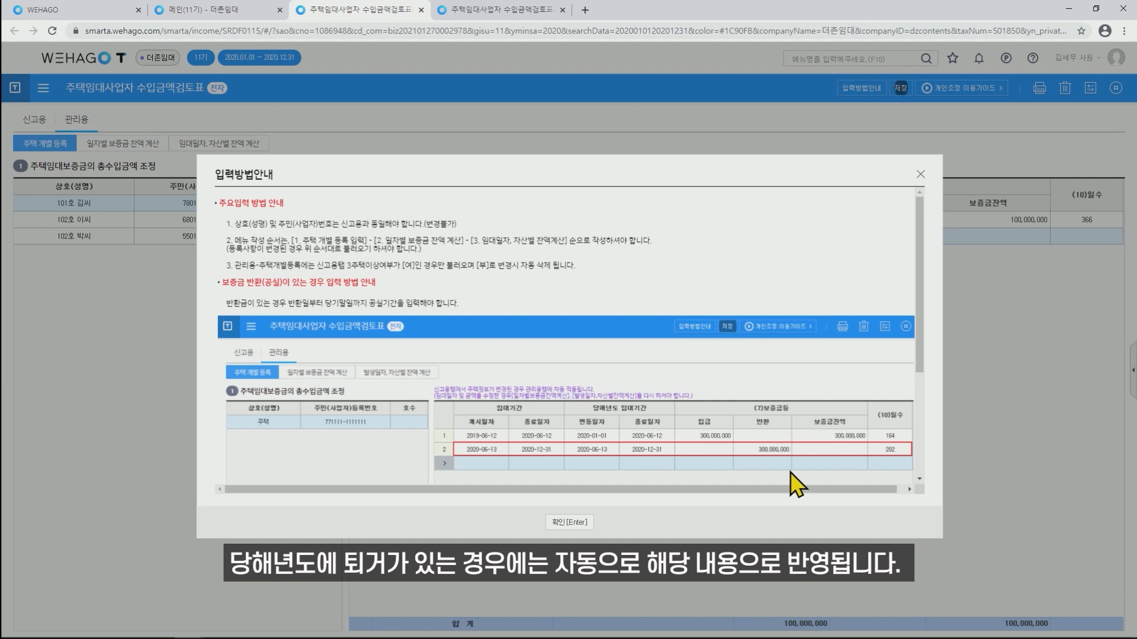
Dismiss the 입력방법안내 guide to return to the 주택 개별 등록 grid.
{"action": "left_click", "coordinate": [565, 524]}
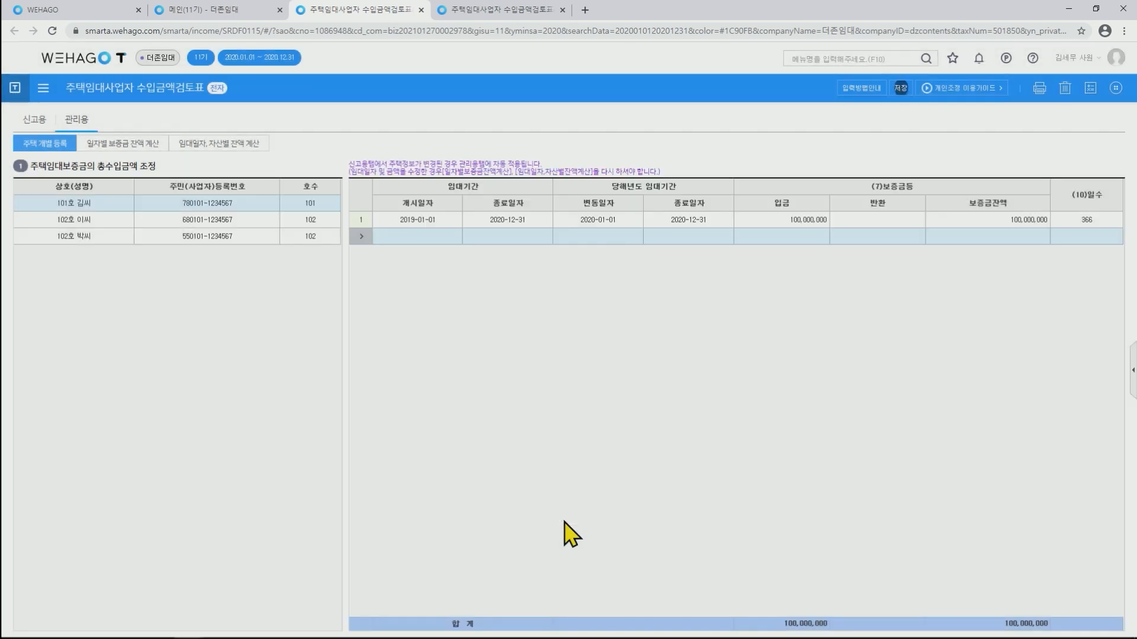
View 102호 이씨's two lease rows, then go to 일자별 보증금 잔액 계산.
{"action": "left_click", "coordinate": [163, 220]}
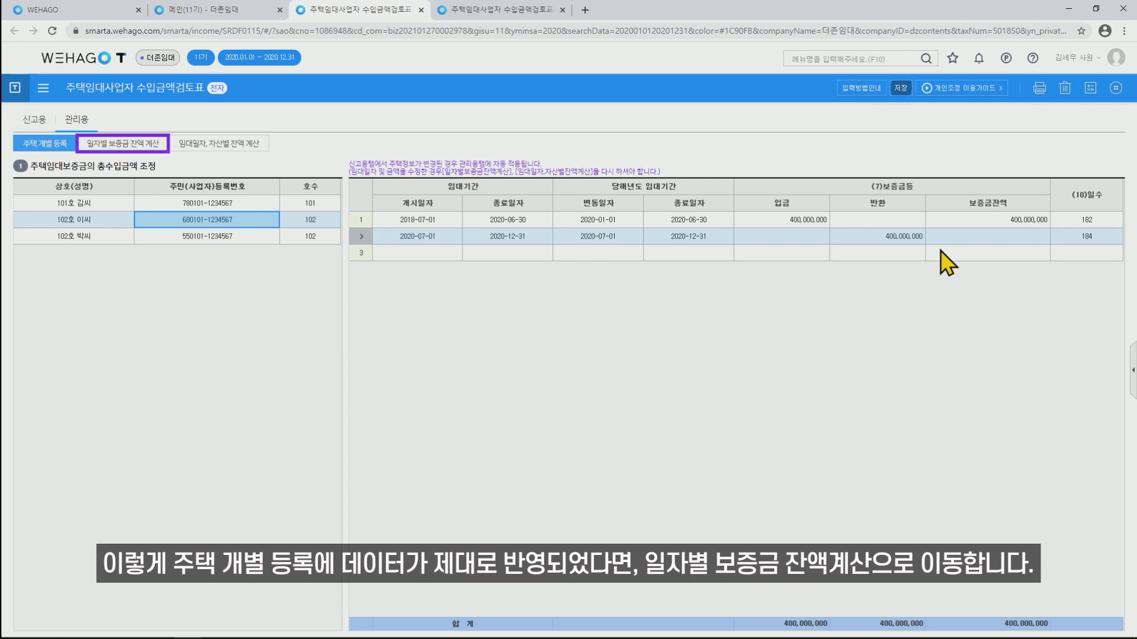
{"action": "left_click", "coordinate": [155, 155]}
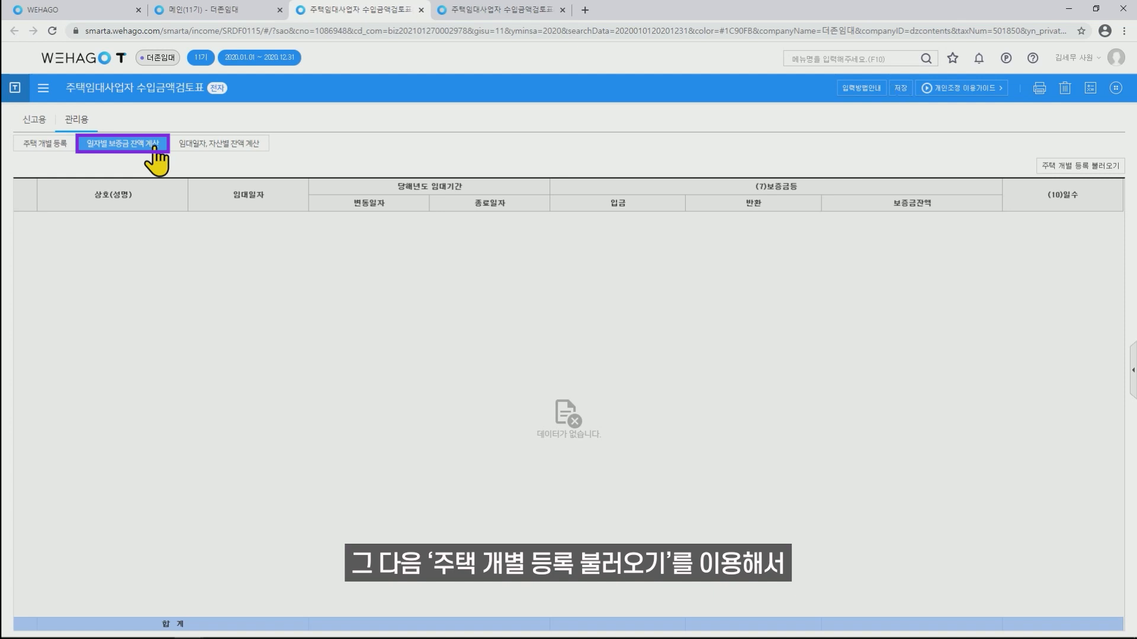
Load 주택 개별 등록 data into the daily balance grid, then go to 임대일자, 자산별 잔액 계산.
{"action": "left_click", "coordinate": [1087, 167]}
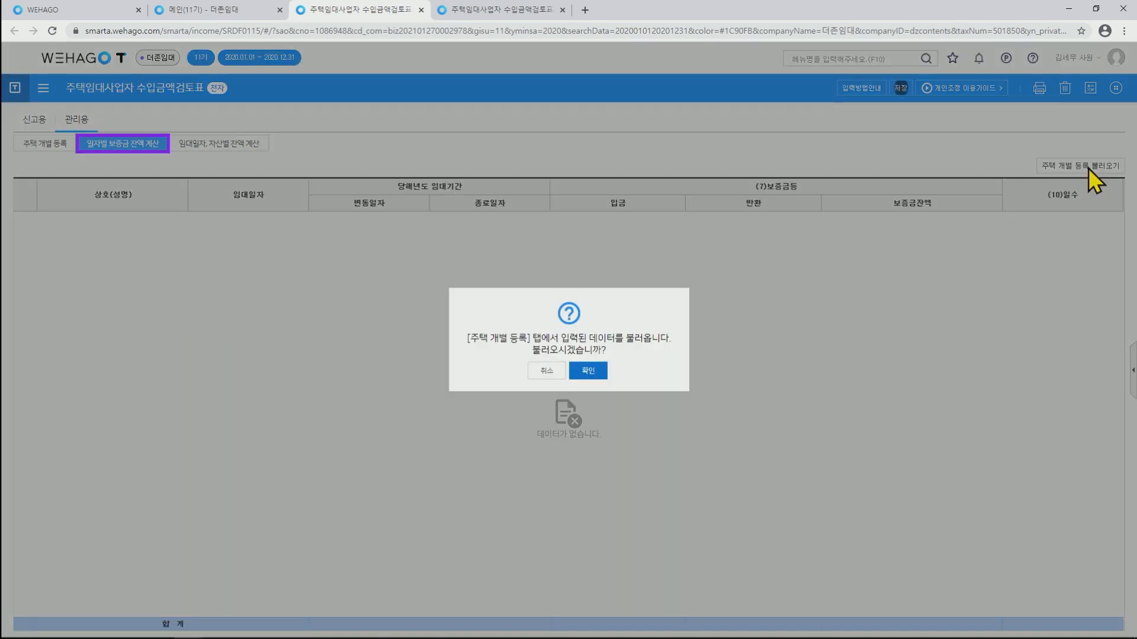
{"action": "left_click", "coordinate": [591, 374]}
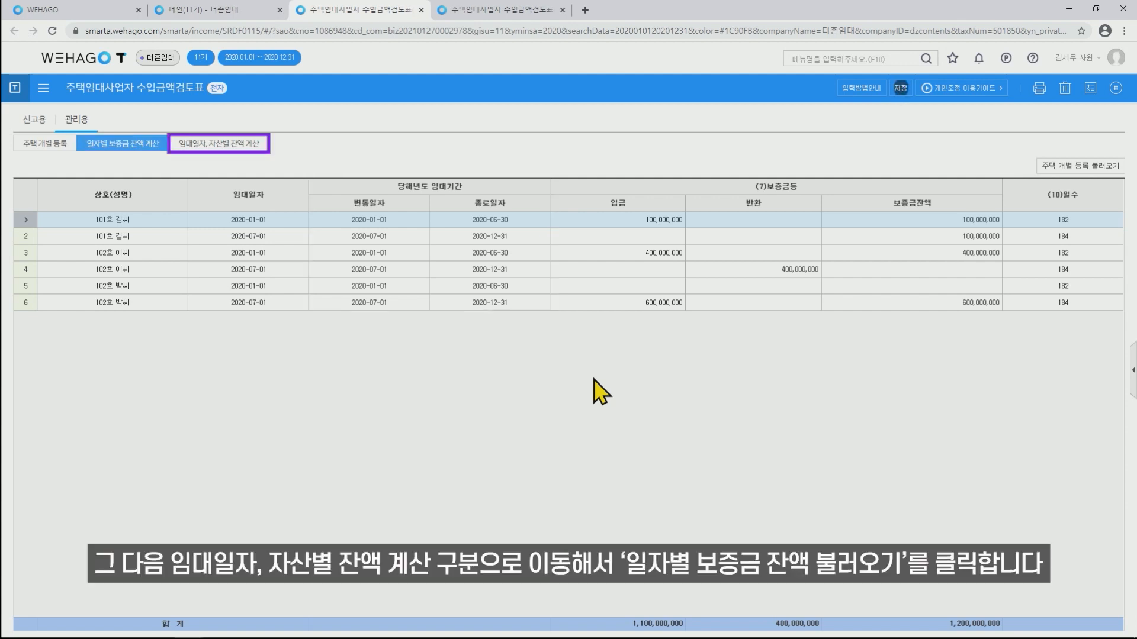
{"action": "left_click", "coordinate": [239, 145]}
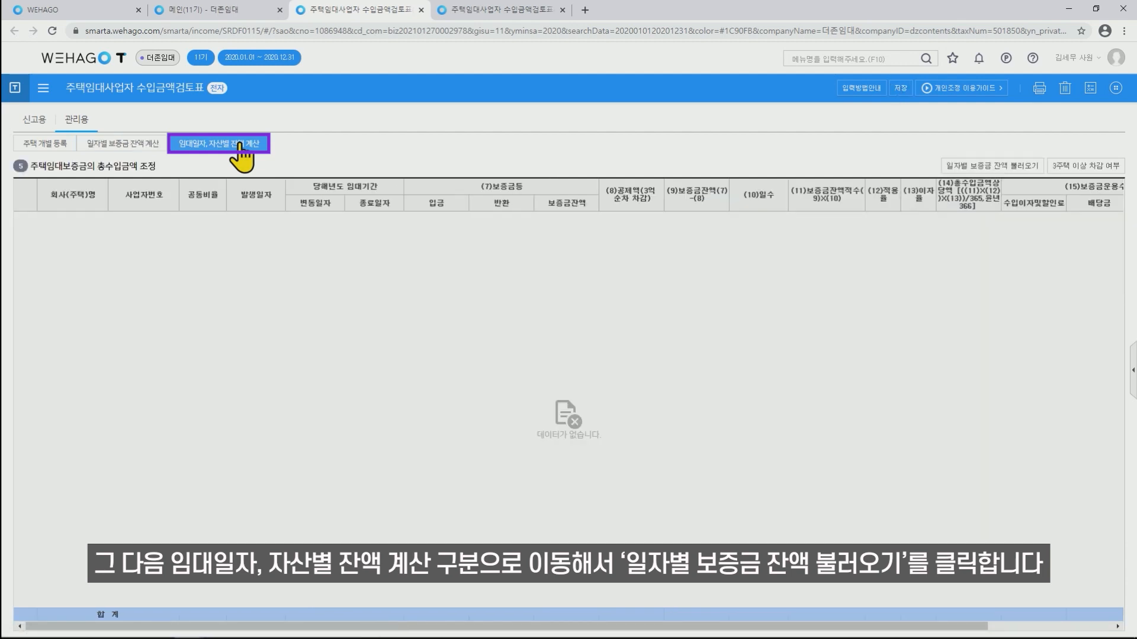
Load the daily deposit balances and scroll to column (16), where deemed rent totals 3,245,900.
{"action": "left_click", "coordinate": [979, 168]}
{"action": "left_click", "coordinate": [592, 372]}
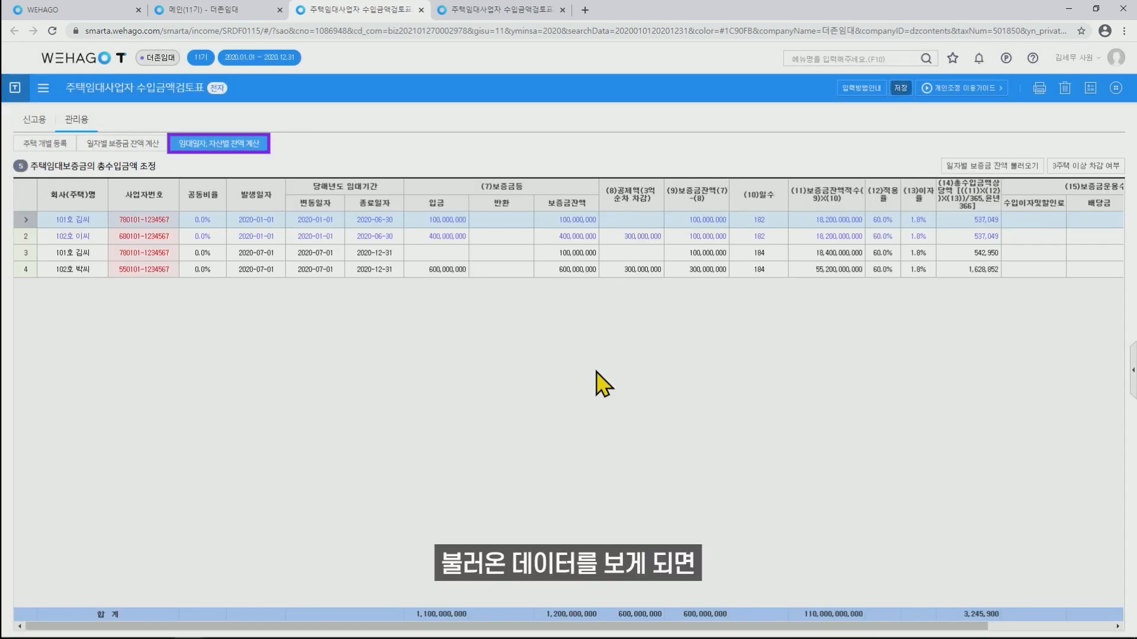
{"action": "left_click_drag", "start_coordinate": [629, 626], "coordinate": [893, 632]}
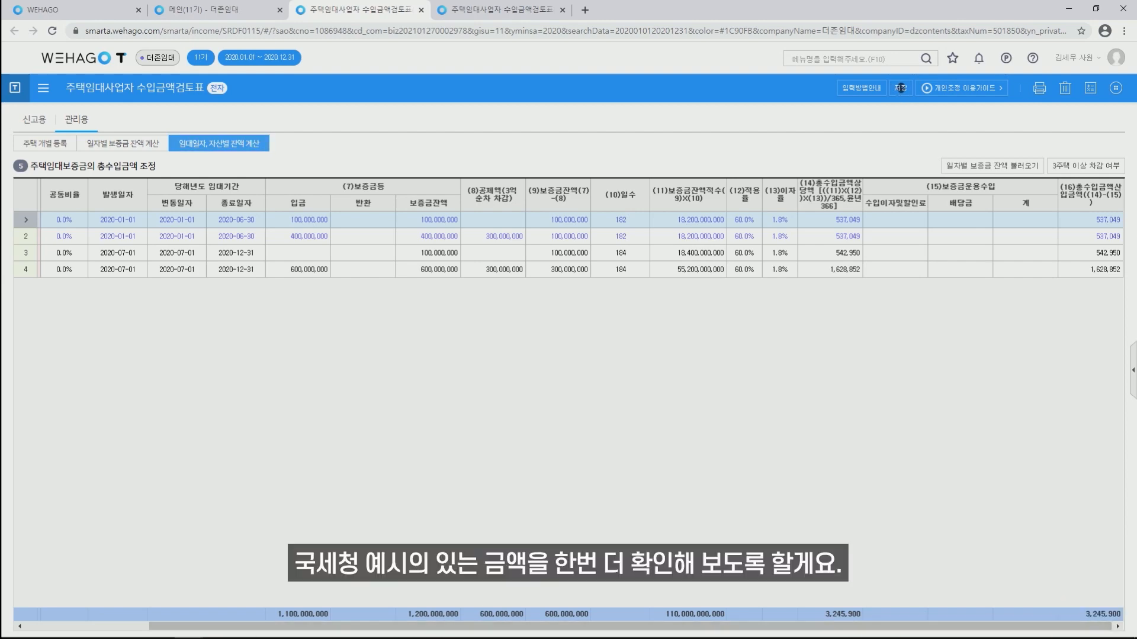
{"action": "mouse_move", "coordinate": [233, 636]}
{"action": "mouse_move", "coordinate": [190, 626]}
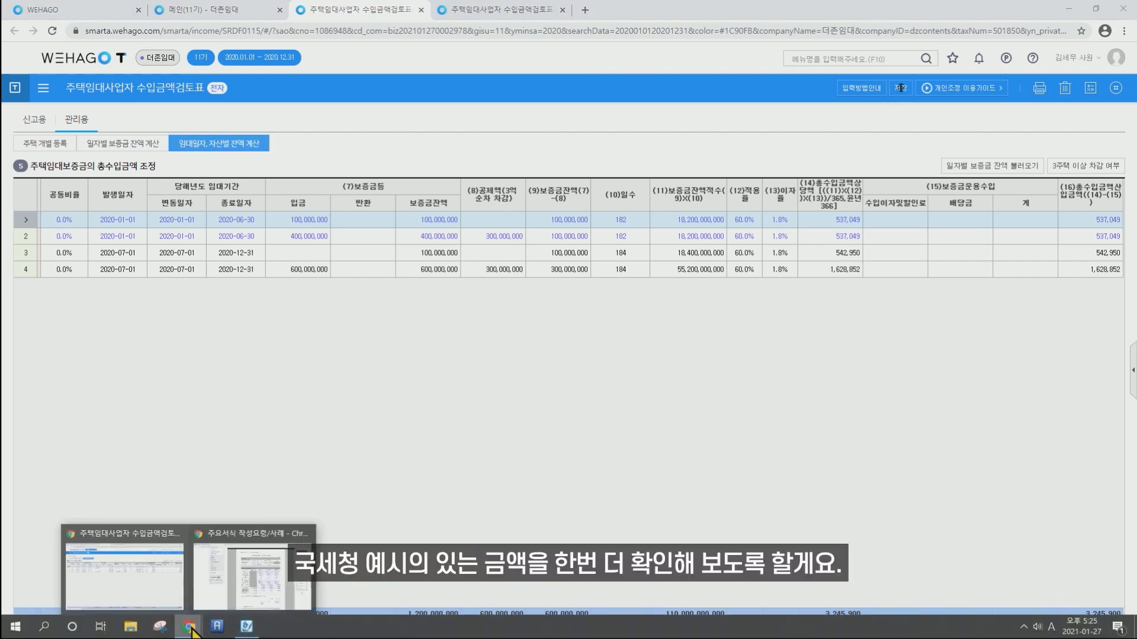
{"action": "left_click", "coordinate": [209, 588]}
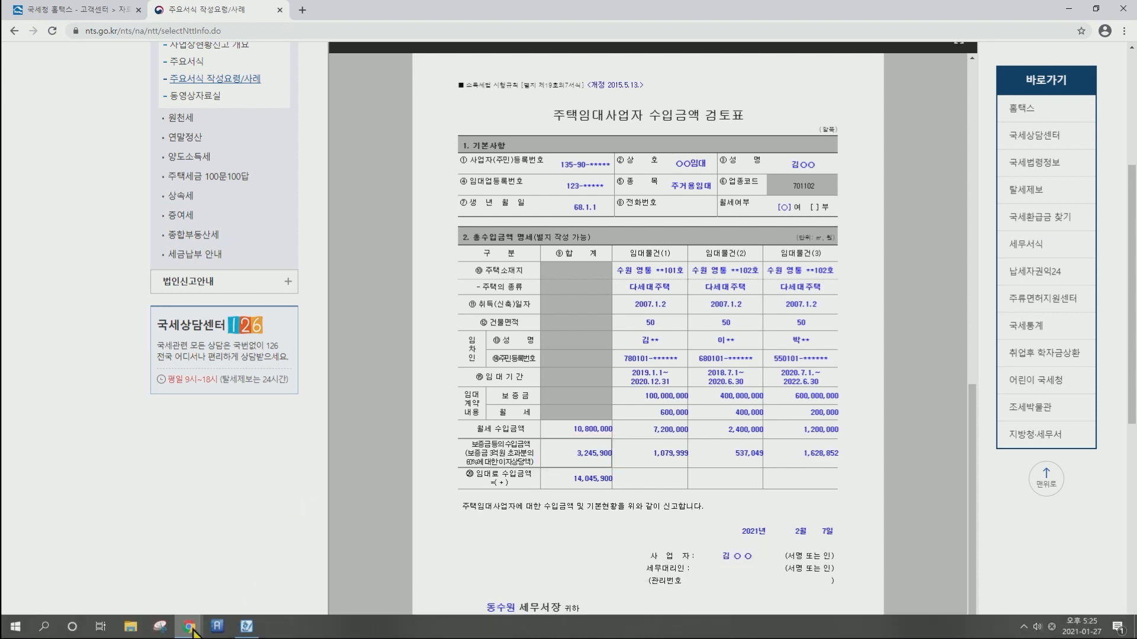
{"action": "mouse_move", "coordinate": [188, 628]}
{"action": "left_click", "coordinate": [168, 606]}
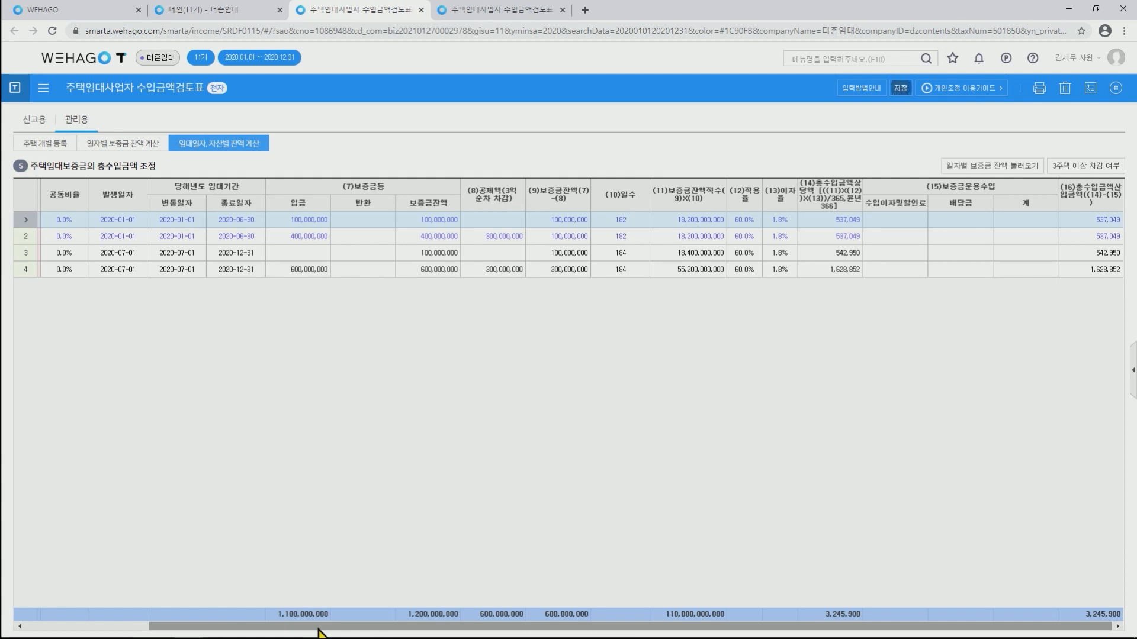
Inspect the 300,000,000 deduction on unit 102's deposit row.
{"action": "left_click_drag", "start_coordinate": [318, 628], "coordinate": [160, 625]}
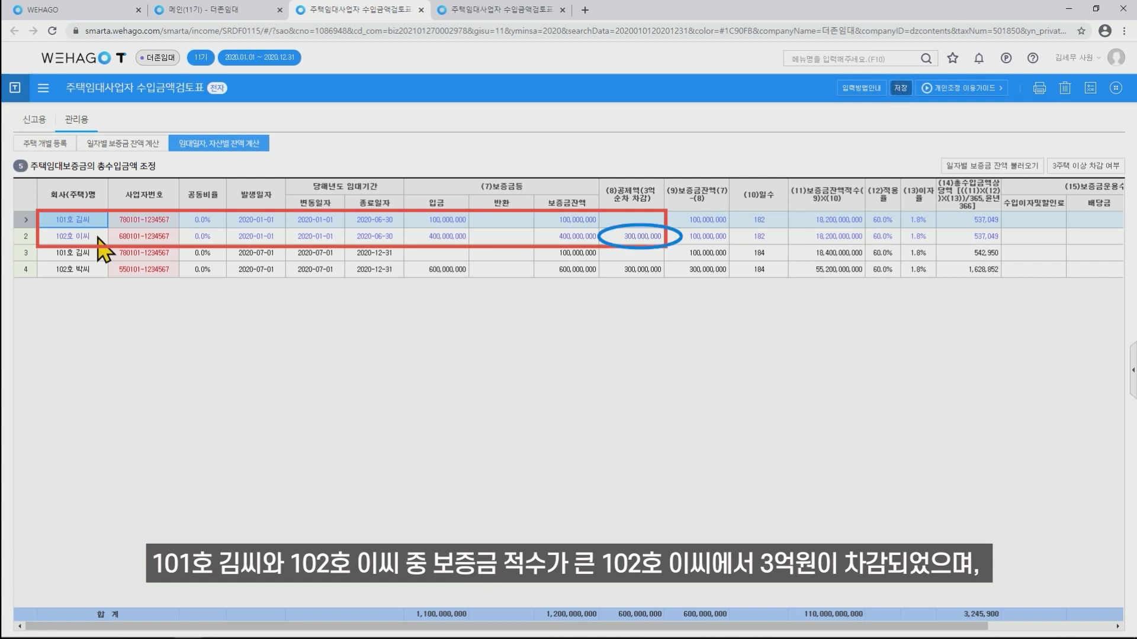
{"action": "left_click", "coordinate": [610, 240]}
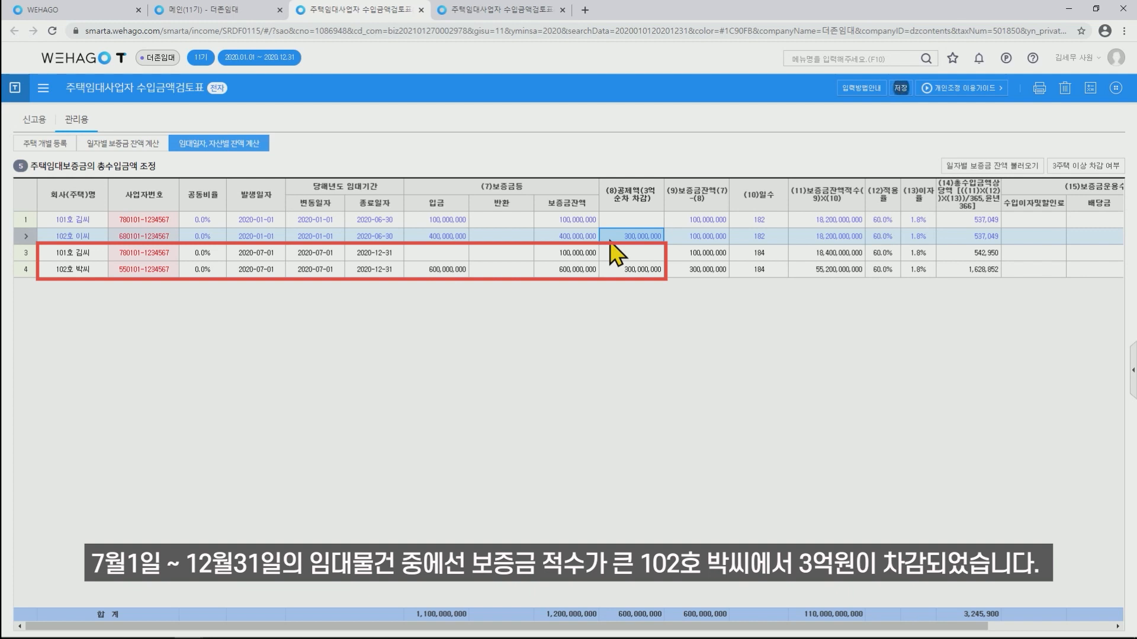
{"action": "left_click", "coordinate": [616, 274]}
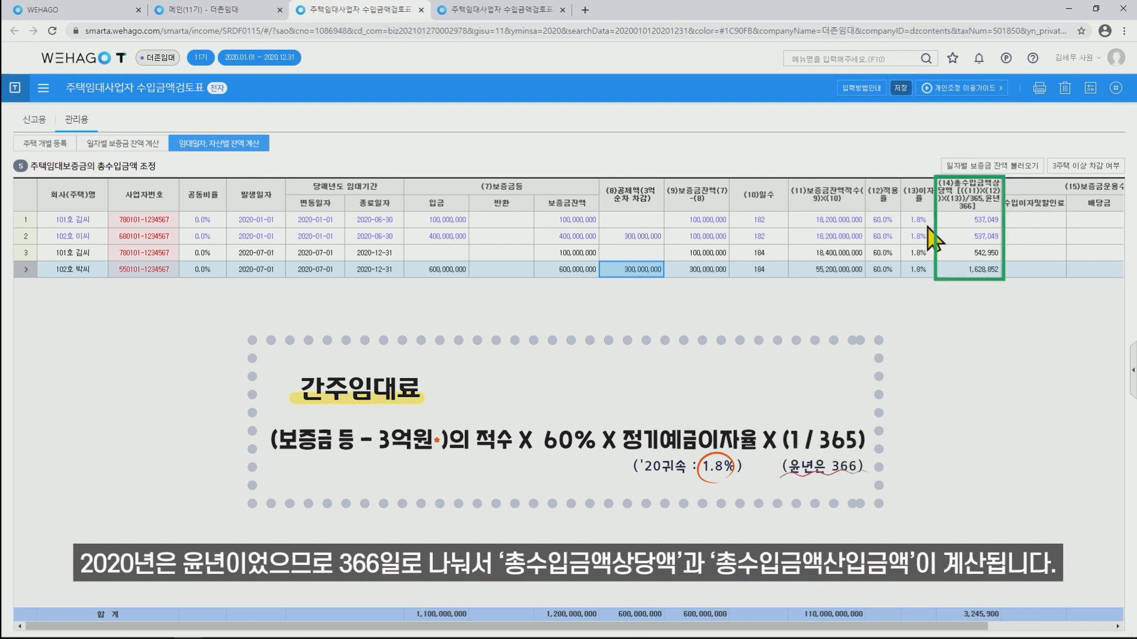
Save the calculation with (16) deemed rents of 537,049, 537,049, 542,950 and 1,628,852.
{"action": "left_click", "coordinate": [915, 627]}
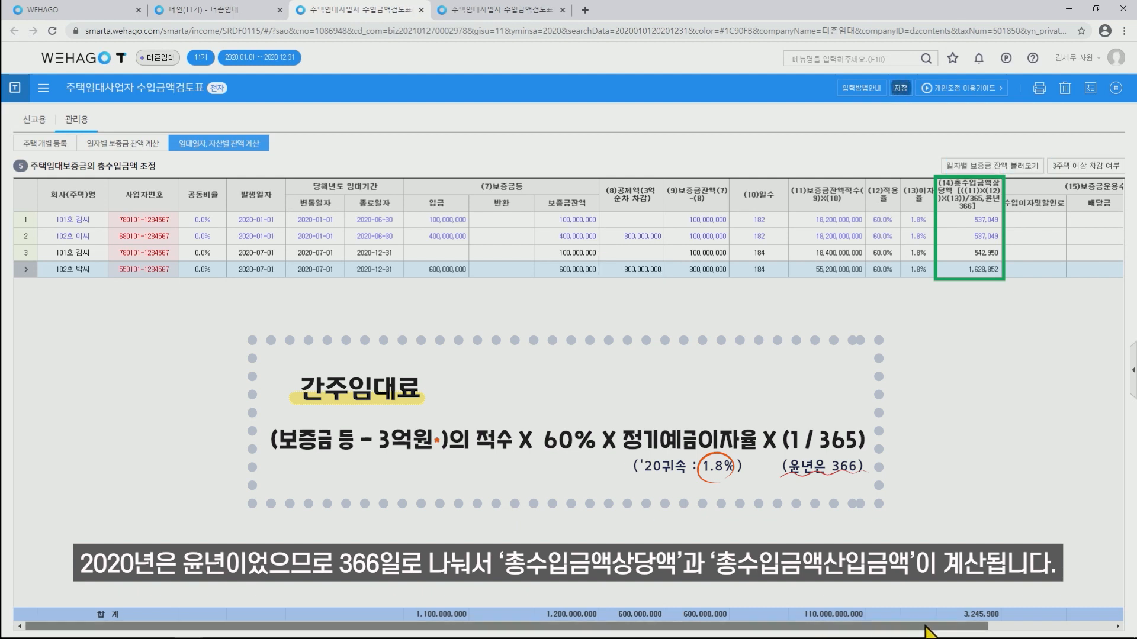
{"action": "left_click_drag", "start_coordinate": [926, 631], "coordinate": [1094, 628]}
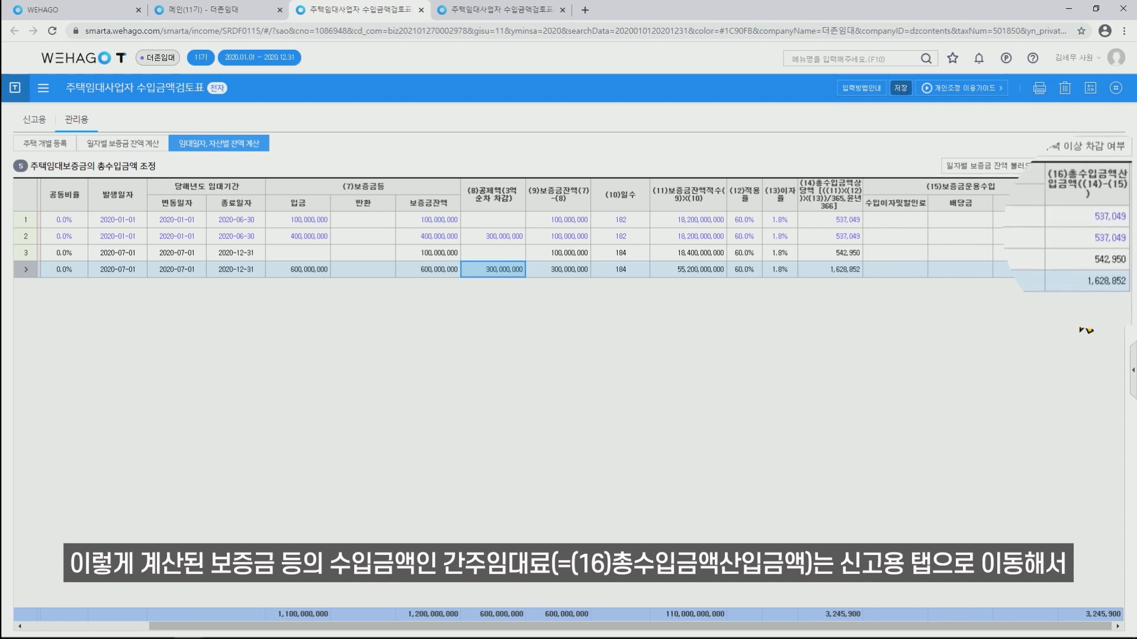
{"action": "left_click", "coordinate": [900, 87]}
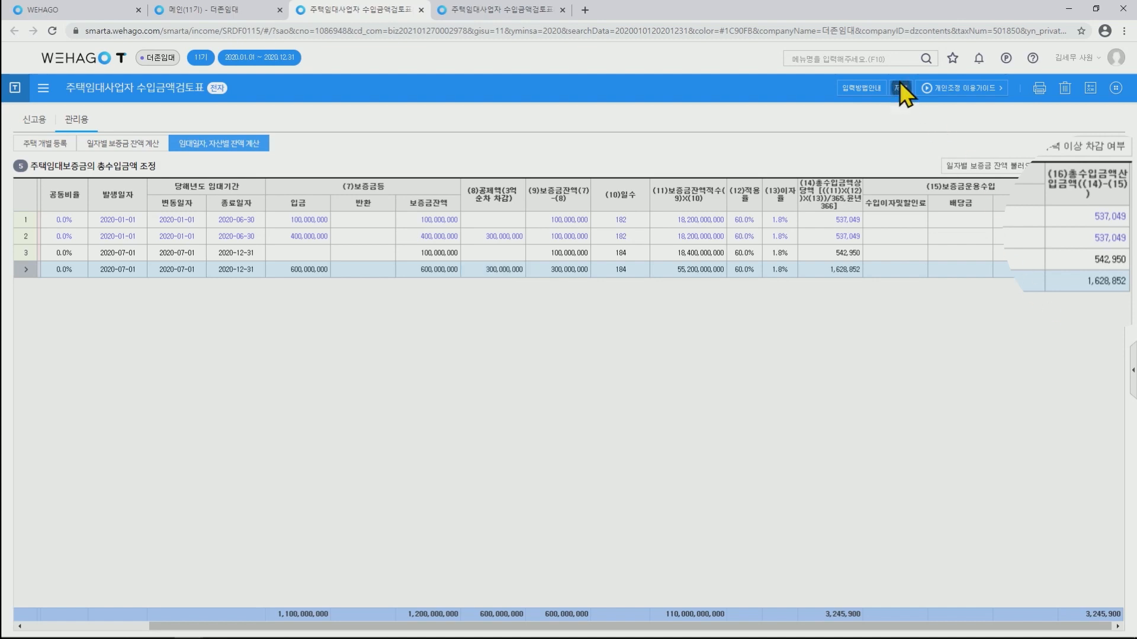
{"action": "left_click", "coordinate": [570, 363]}
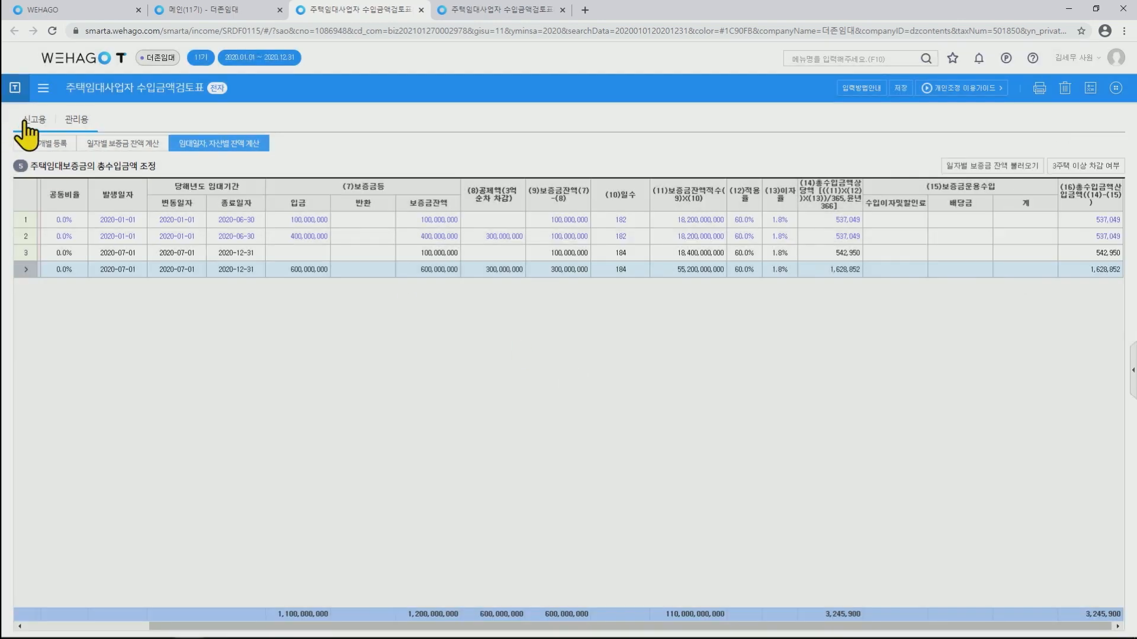
On the 신고용 view, load the (19) deposit income from the management calculation.
{"action": "left_click", "coordinate": [29, 122]}
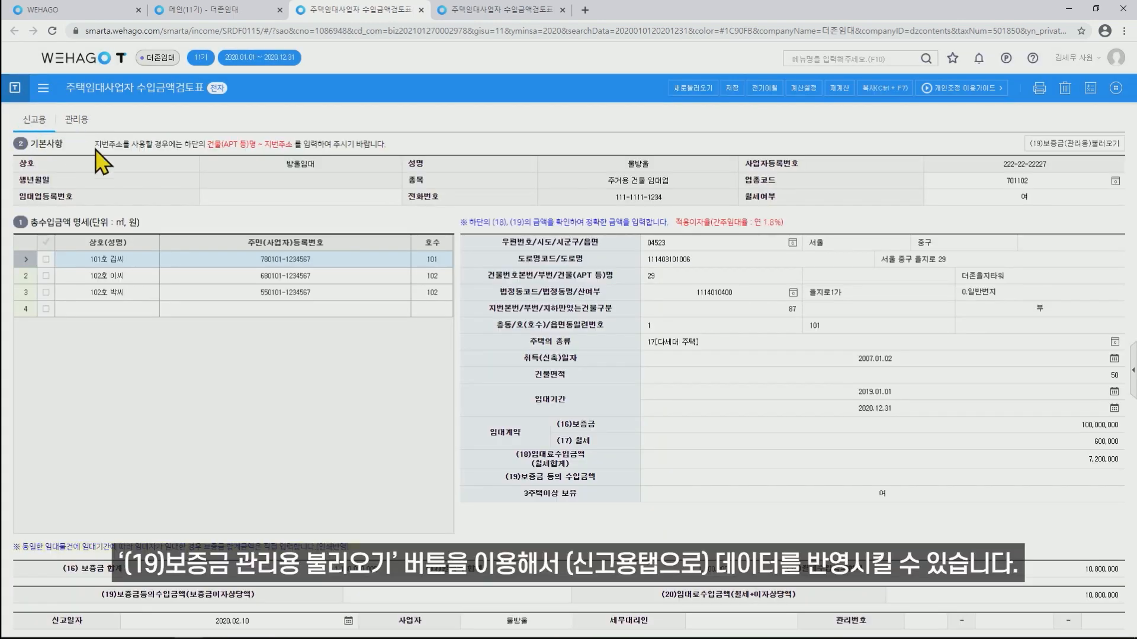
{"action": "left_click", "coordinate": [1070, 147]}
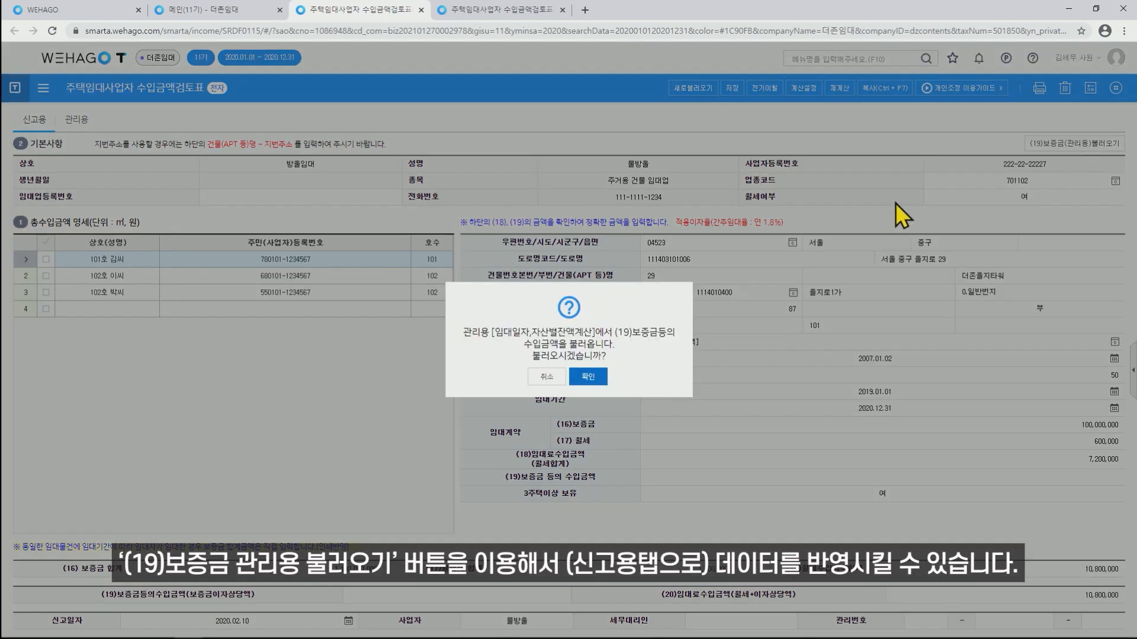
{"action": "left_click", "coordinate": [588, 379]}
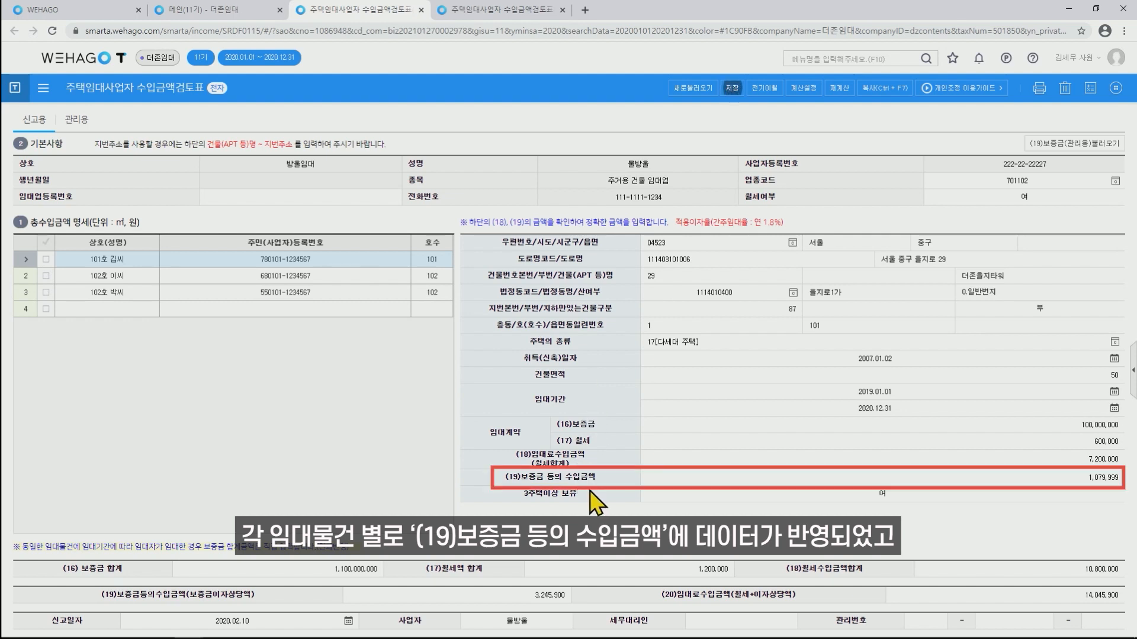
Check the (19) deposit income on each unit 102 and unit 101 rental row.
{"action": "left_click", "coordinate": [359, 277]}
{"action": "left_click", "coordinate": [356, 293]}
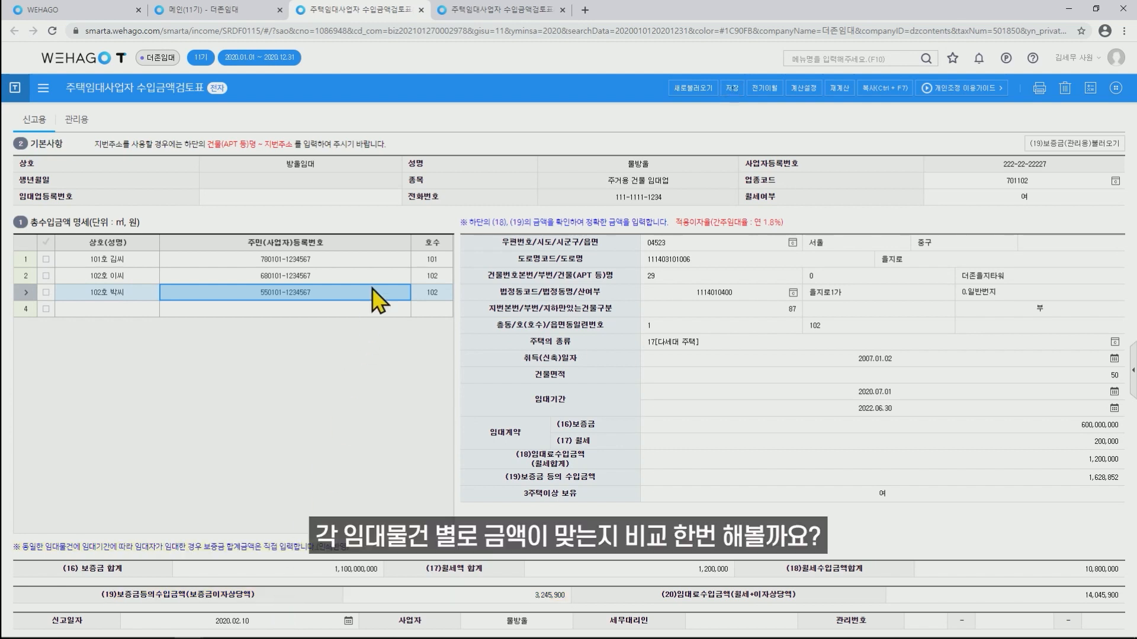
{"action": "left_click", "coordinate": [377, 262]}
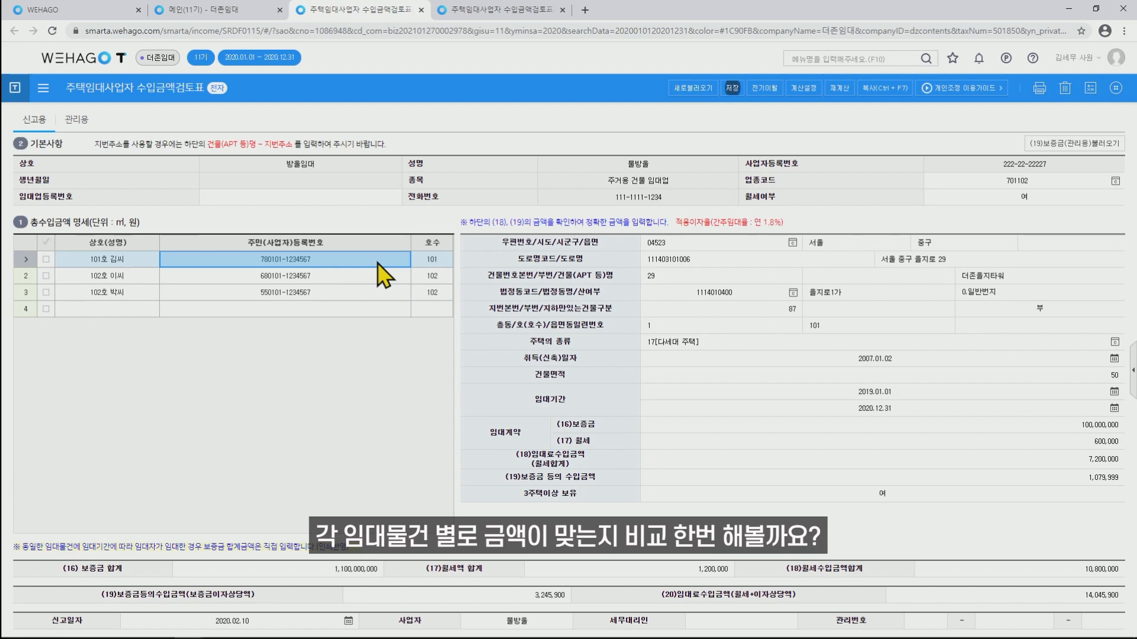
{"action": "left_click", "coordinate": [1096, 9]}
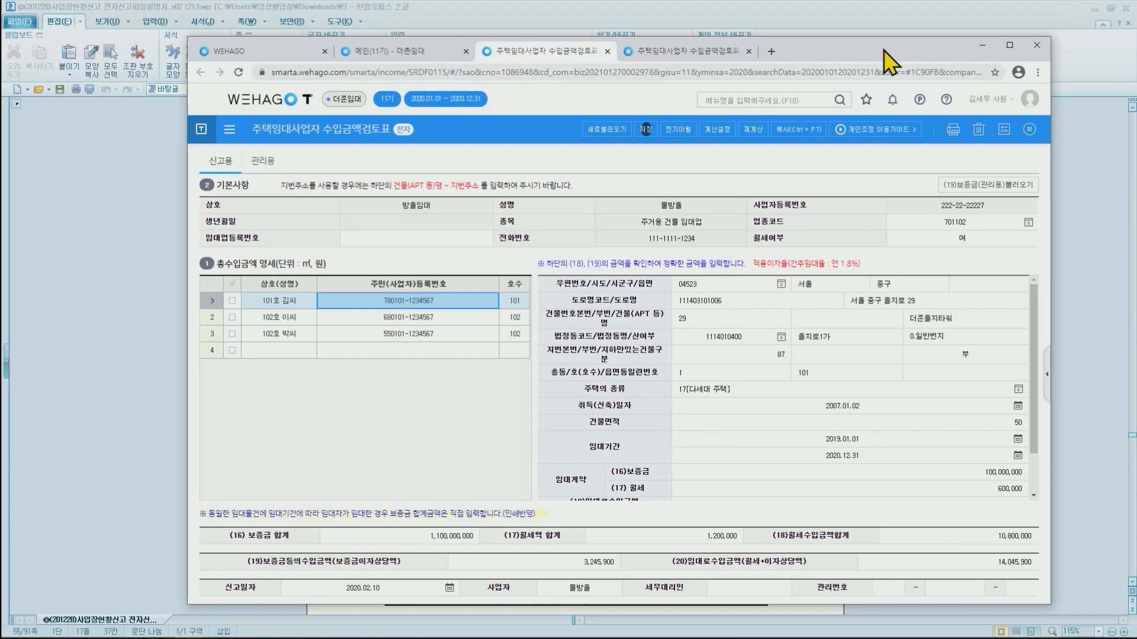
Tile WEHAGO beside the NTS example page, adjusting page zoom to fit.
{"action": "left_click_drag", "start_coordinate": [868, 231], "coordinate": [598, 237]}
{"action": "left_click_drag", "start_coordinate": [443, 561], "coordinate": [547, 561]}
{"action": "left_click", "coordinate": [585, 37]}
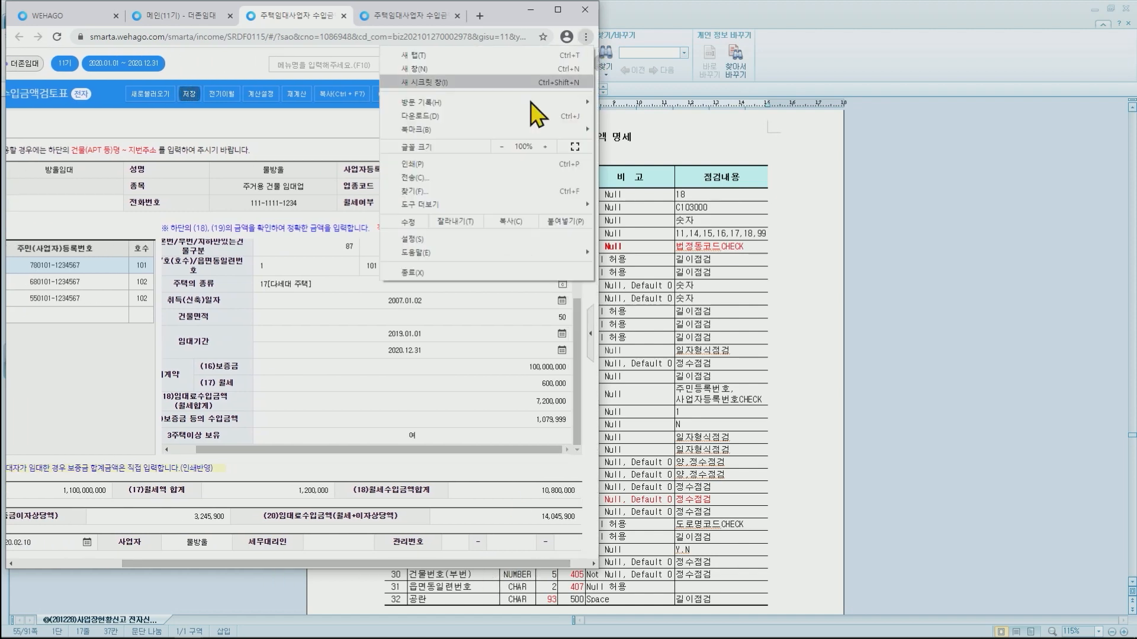
{"action": "left_click", "coordinate": [501, 146]}
{"action": "left_click", "coordinate": [501, 146]}
{"action": "left_click", "coordinate": [545, 146]}
{"action": "left_click", "coordinate": [197, 628]}
{"action": "left_click", "coordinate": [231, 580]}
{"action": "left_click", "coordinate": [1095, 9]}
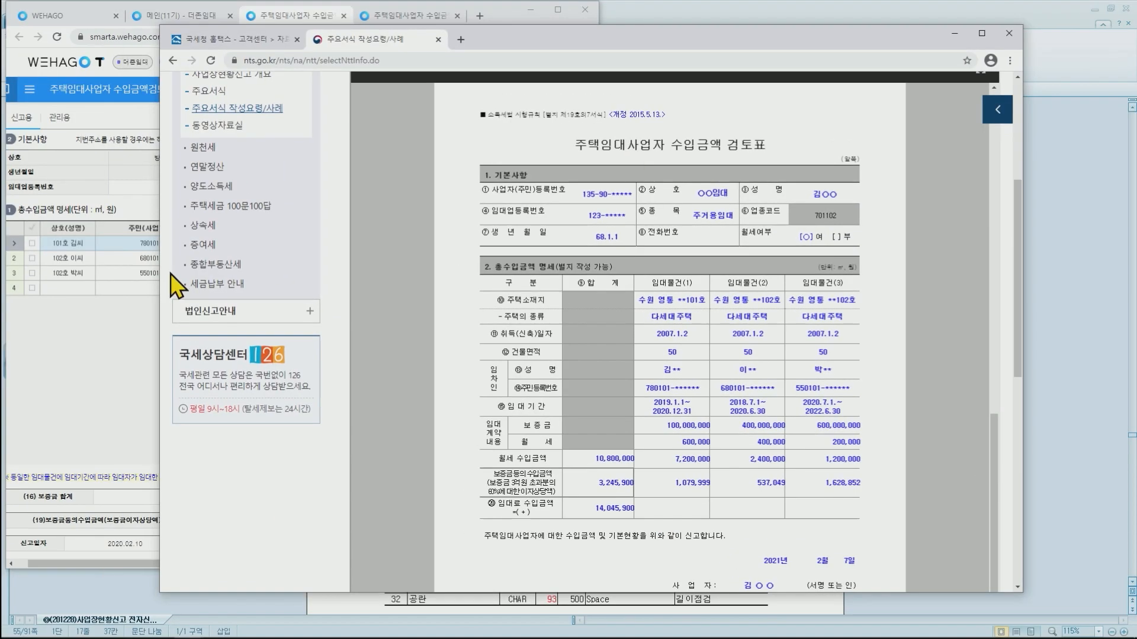
{"action": "left_click_drag", "start_coordinate": [160, 269], "coordinate": [486, 260]}
{"action": "left_click_drag", "start_coordinate": [874, 38], "coordinate": [985, 13]}
{"action": "left_click_drag", "start_coordinate": [444, 565], "coordinate": [488, 564]}
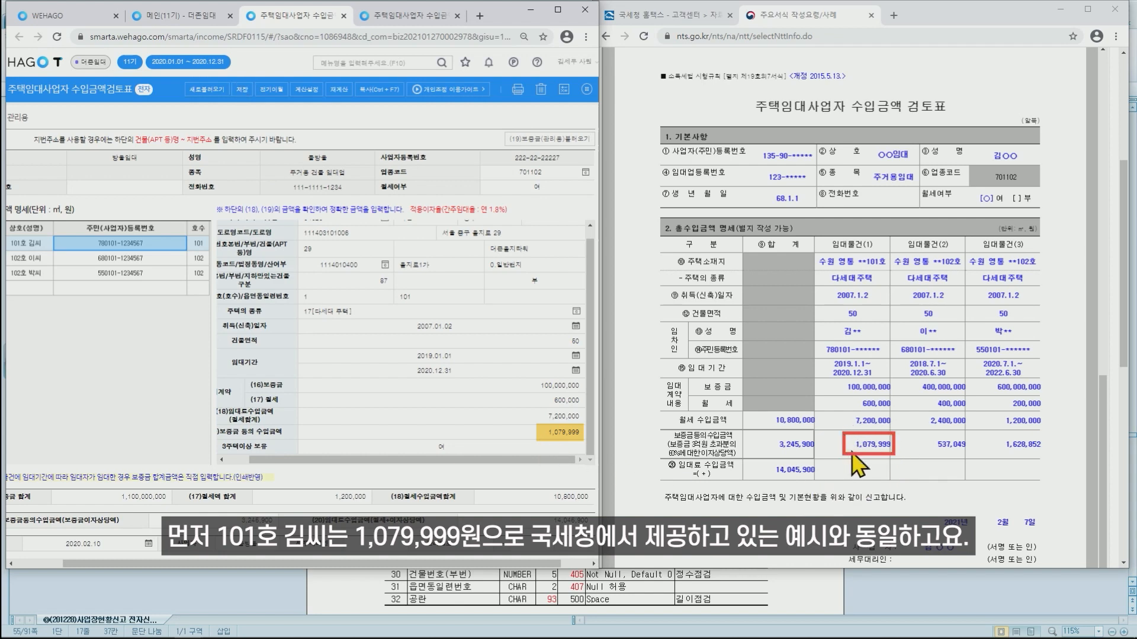
Compare the unit 102 rows with the NTS example, confirming (19) 1,628,852 and (20) total 14,045,900.
{"action": "left_click", "coordinate": [96, 260]}
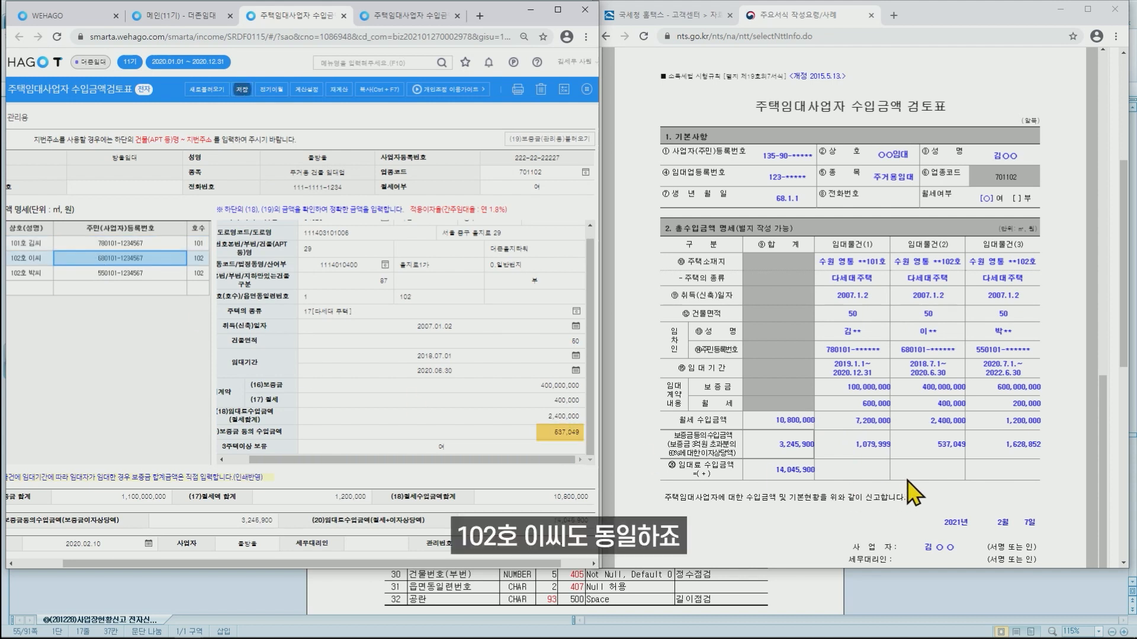
{"action": "left_click", "coordinate": [79, 276]}
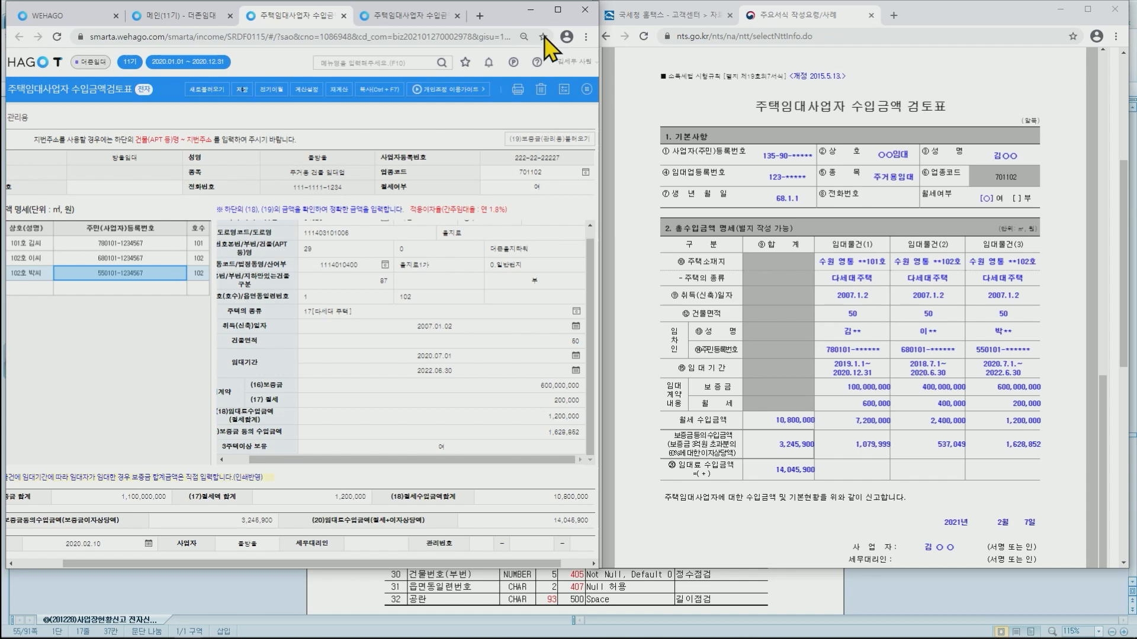
{"action": "left_click", "coordinate": [557, 9]}
{"action": "left_click", "coordinate": [1087, 141]}
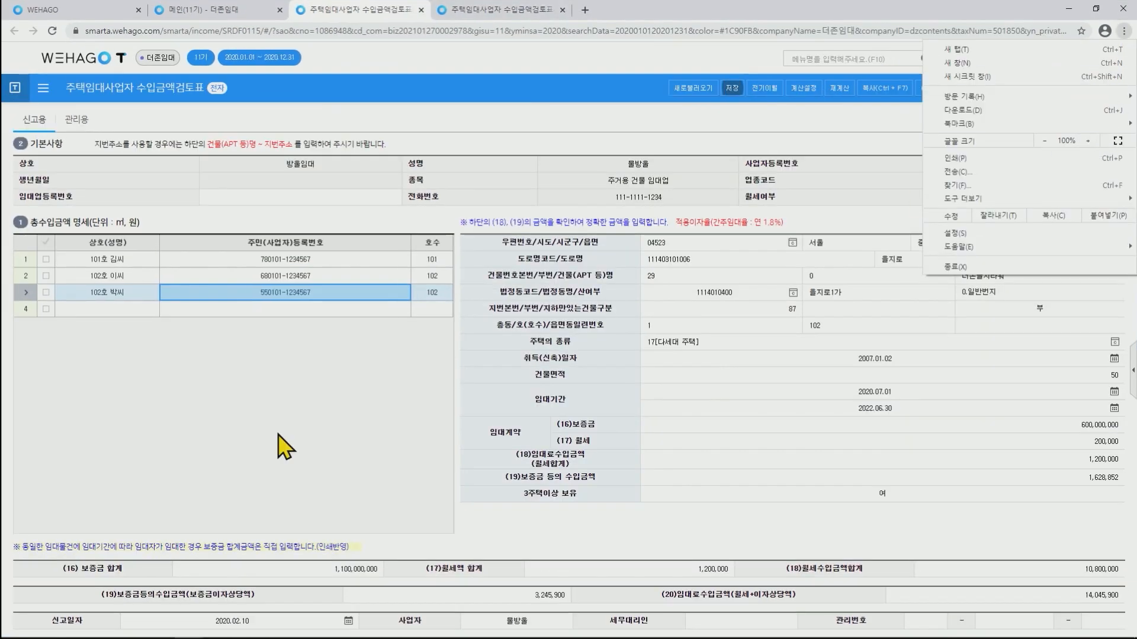
Reset page zoom to 100% and save the completed review form.
{"action": "left_click", "coordinate": [266, 454]}
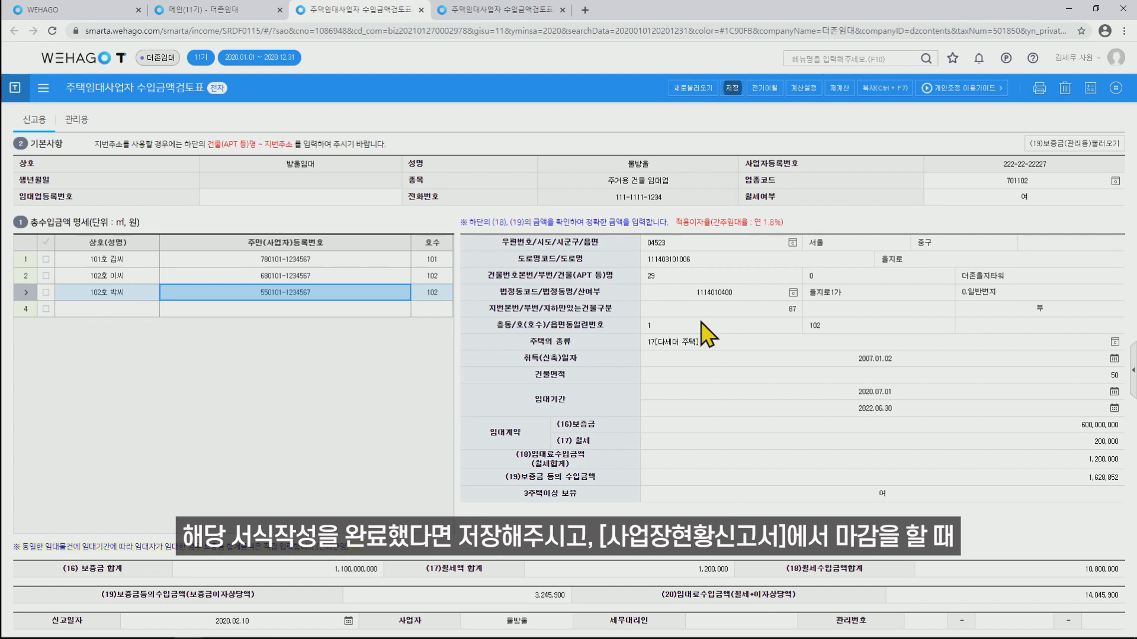
{"action": "left_click", "coordinate": [730, 92]}
{"action": "left_click", "coordinate": [566, 364]}
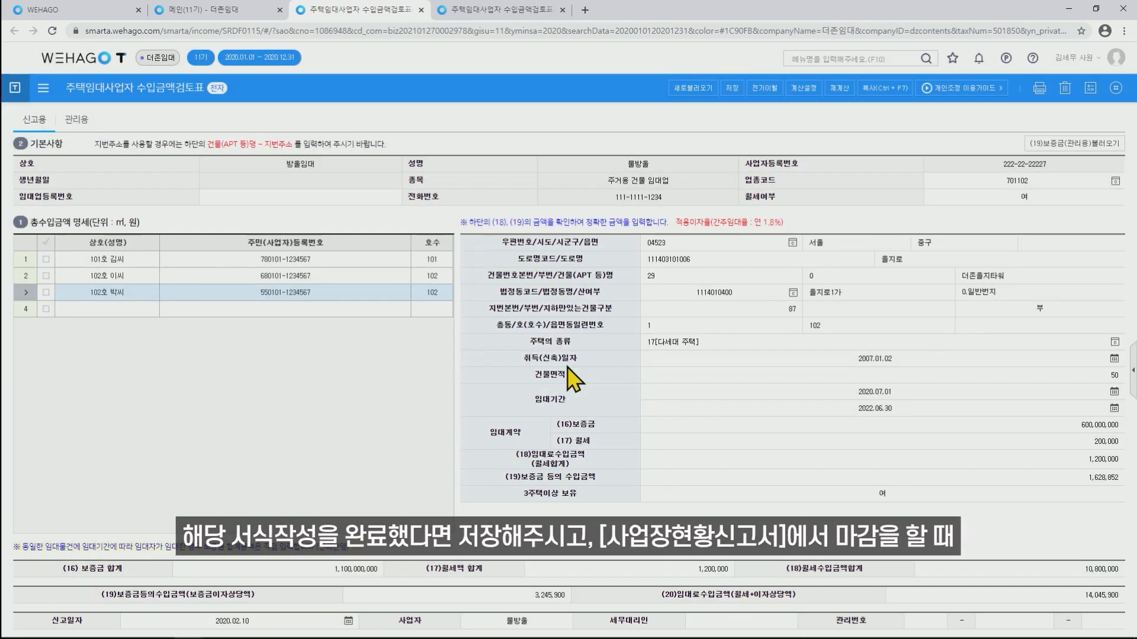
Open the 사업장현황신고서 business status report and its e-filing closing list.
{"action": "left_click", "coordinate": [220, 11]}
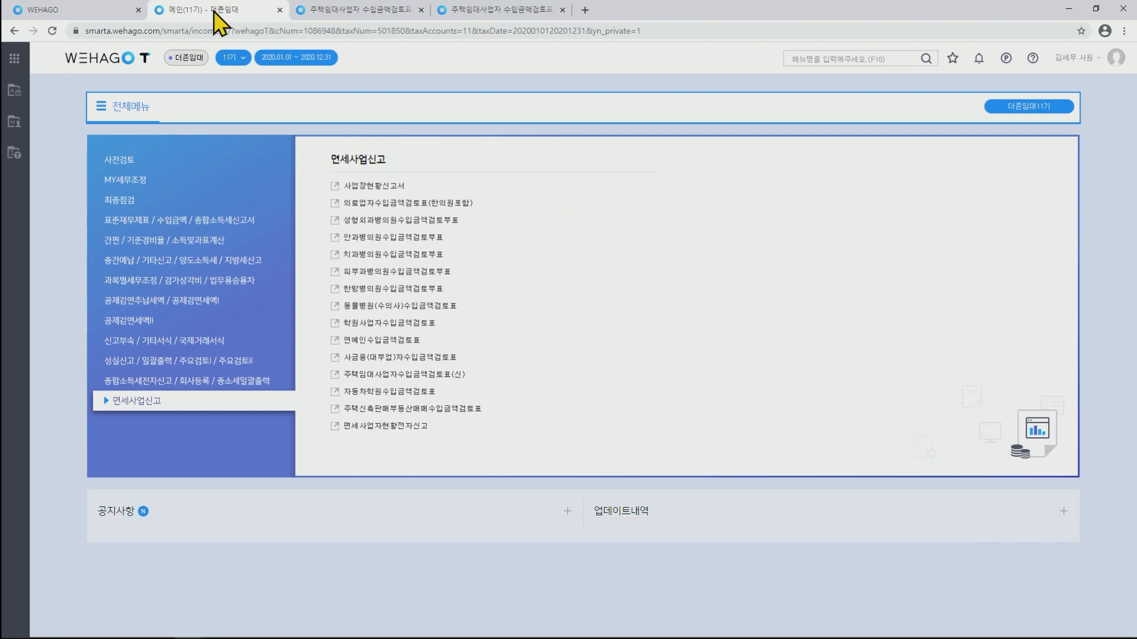
{"action": "left_click", "coordinate": [334, 186]}
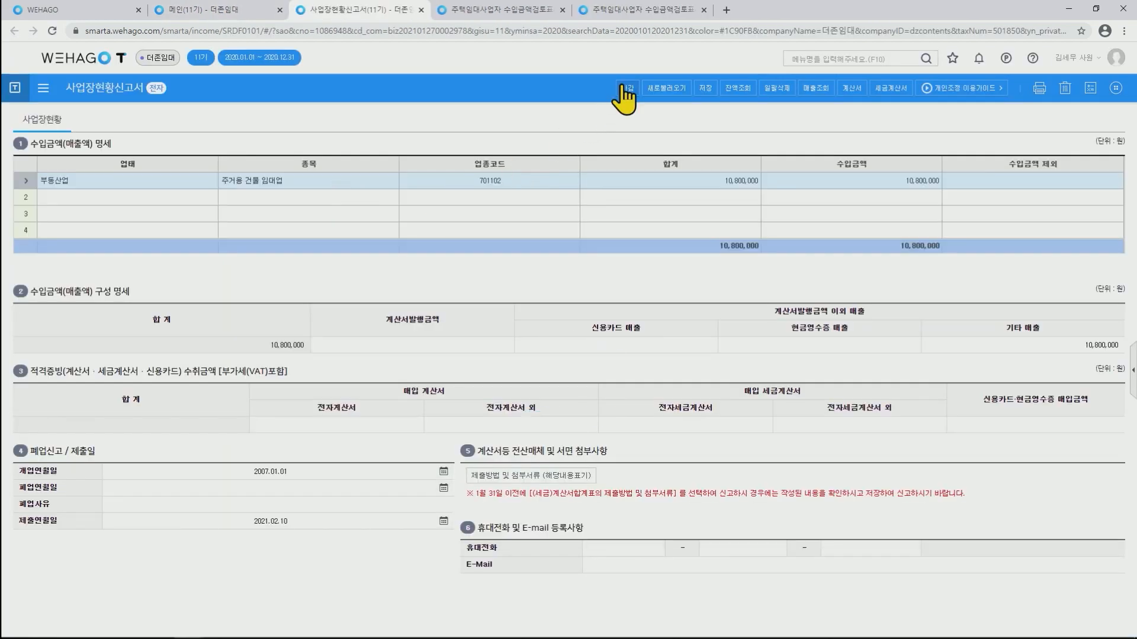
{"action": "left_click", "coordinate": [625, 88]}
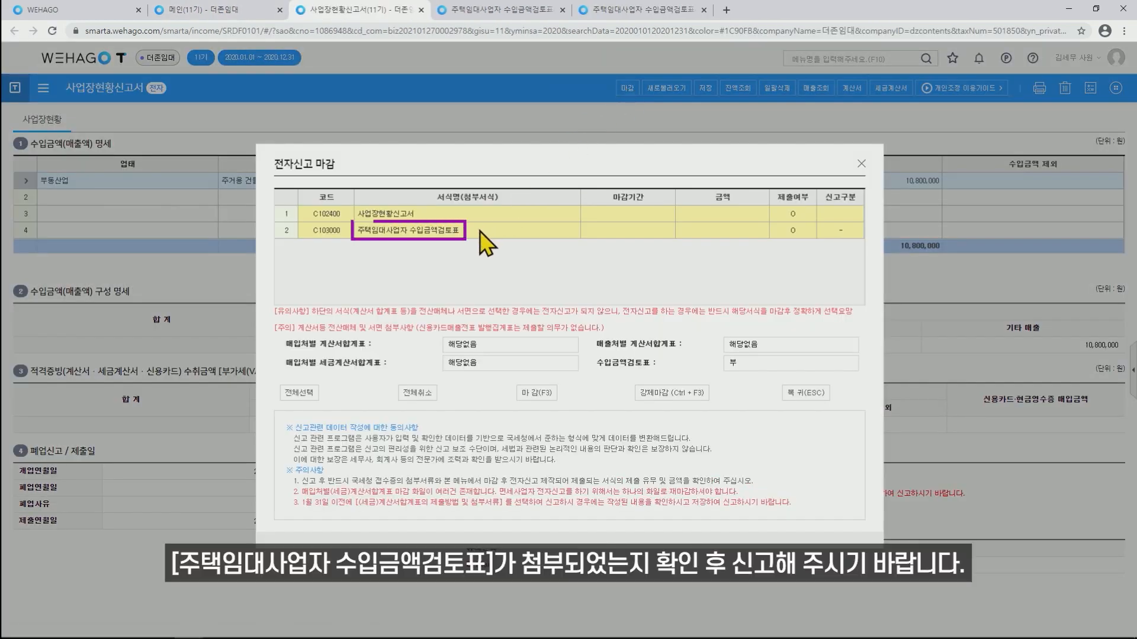